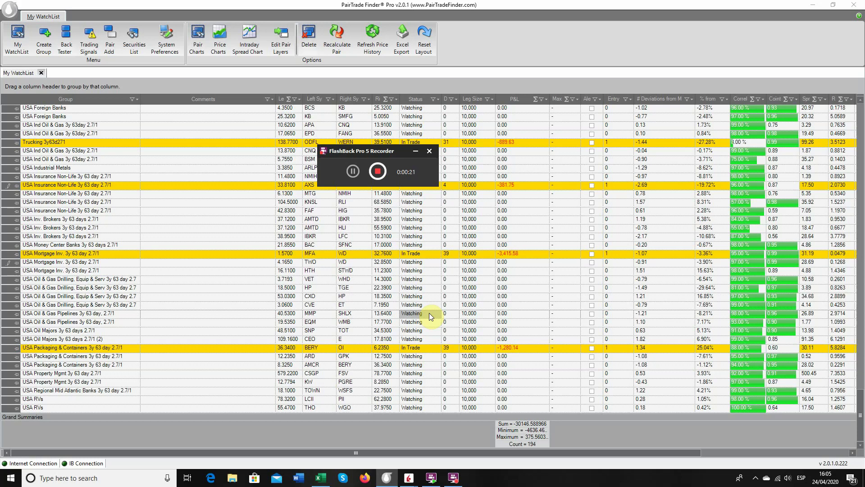
Copy the ten General Building Materials tickers, VMC through AAON, from B773:B782 in Excel
{"action": "left_click", "coordinate": [415, 151]}
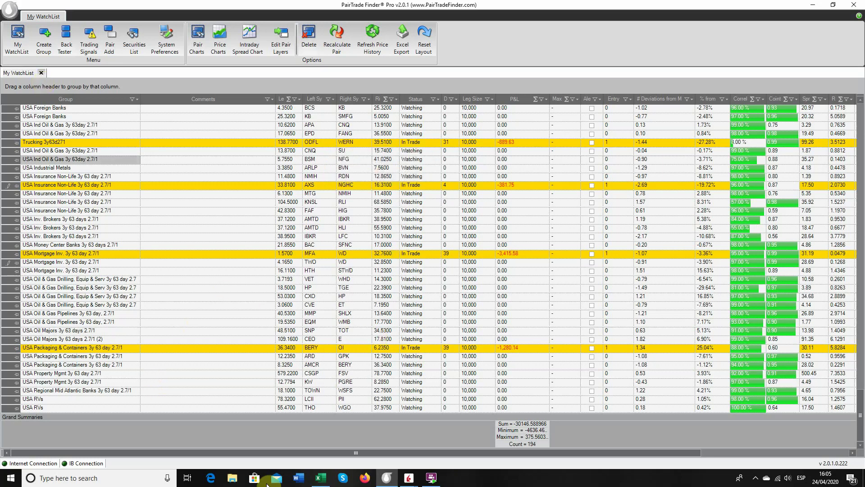
{"action": "left_click", "coordinate": [320, 478]}
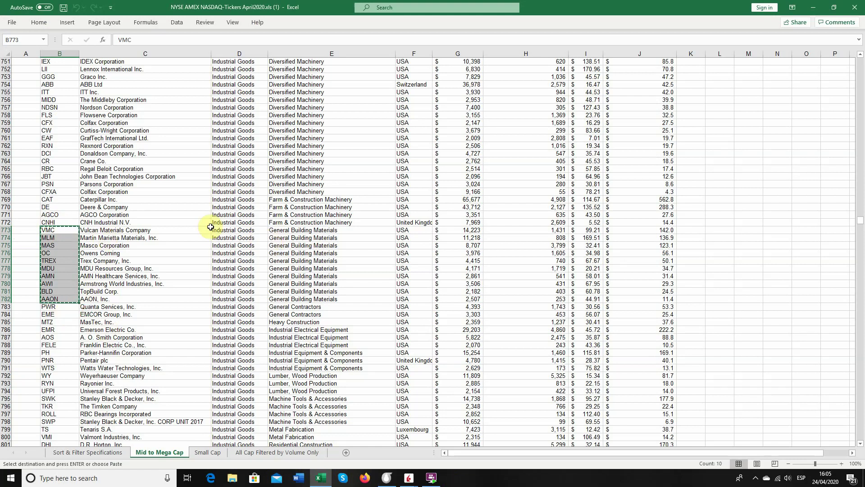
{"action": "key", "text": "ctrl+v"}
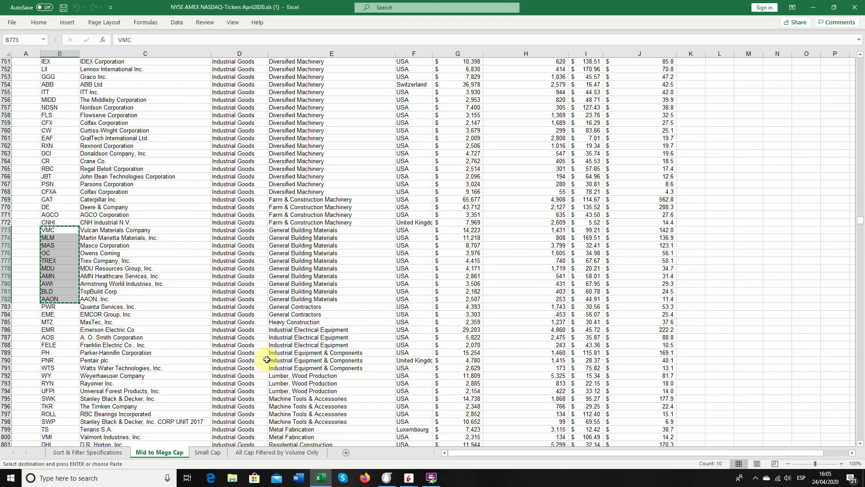
{"action": "right_click", "coordinate": [415, 481]}
{"action": "left_click", "coordinate": [386, 477]}
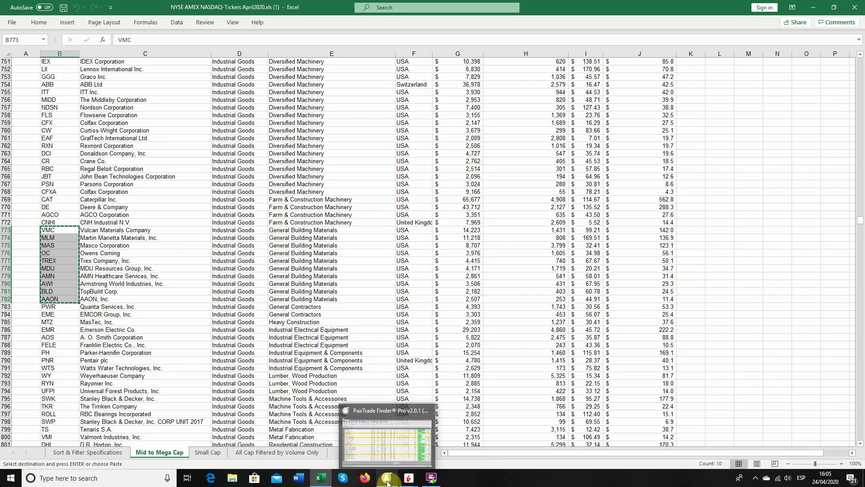
Start a new security group described as 'General BuildingMaterials IB'
{"action": "left_click", "coordinate": [386, 478]}
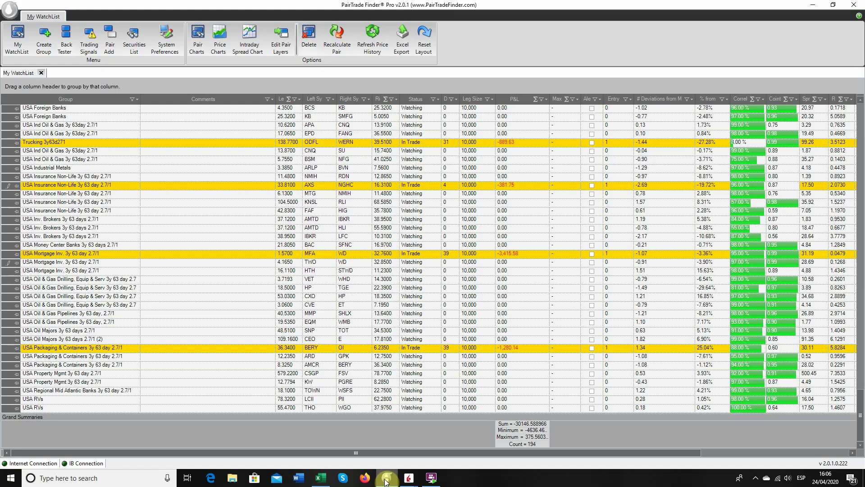
{"action": "left_click", "coordinate": [45, 49]}
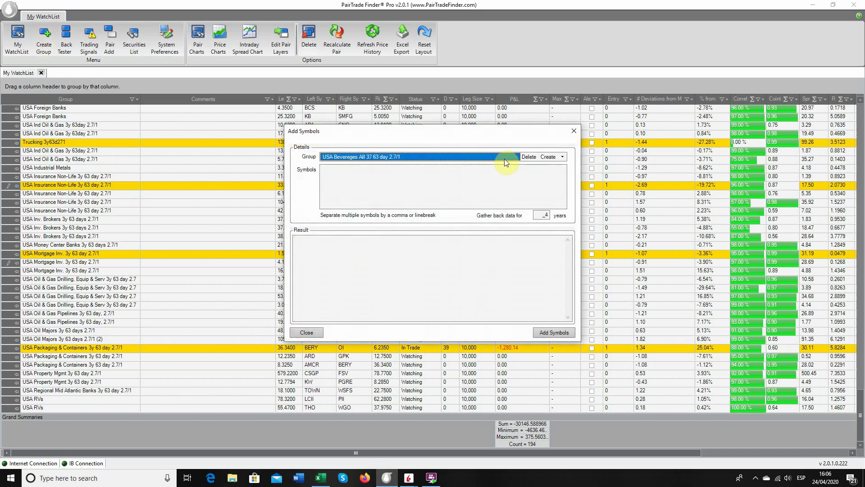
{"action": "left_click", "coordinate": [548, 156]}
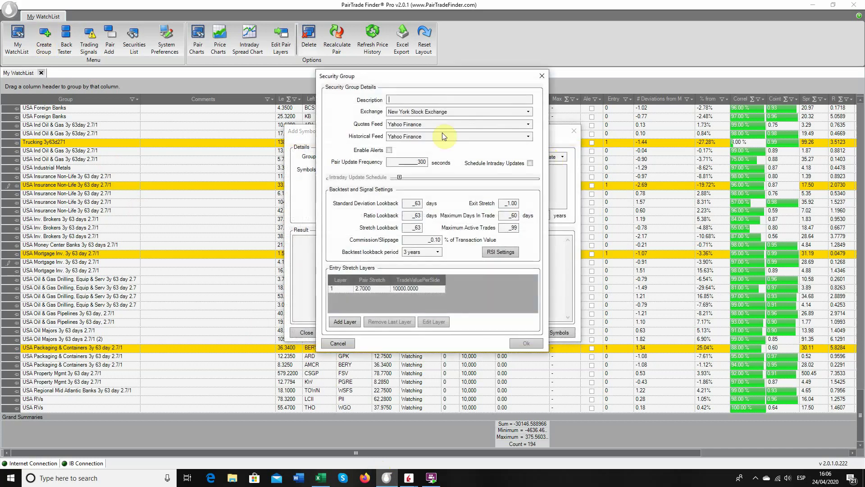
{"action": "left_click", "coordinate": [392, 100]}
{"action": "type", "text": "General BuildingMaterials IB"}
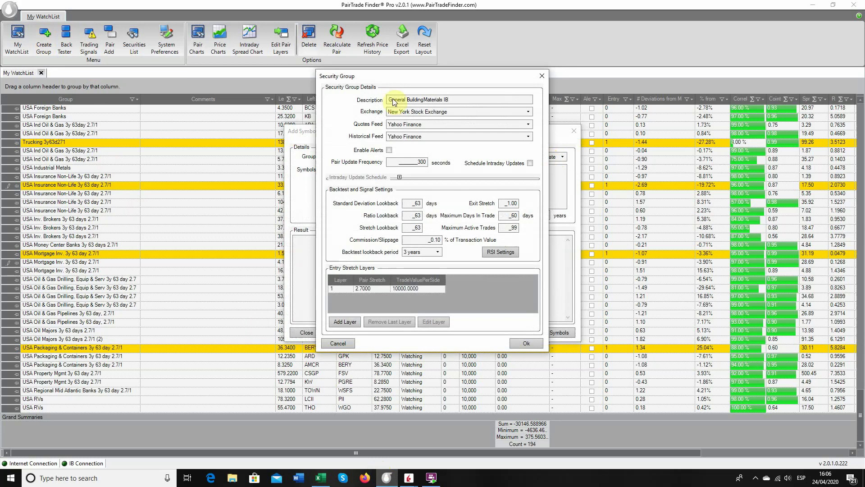
Set quotes and historical feeds to Interactive Brokers and enable alerts for the group
{"action": "left_click", "coordinate": [408, 125]}
{"action": "left_click", "coordinate": [405, 138]}
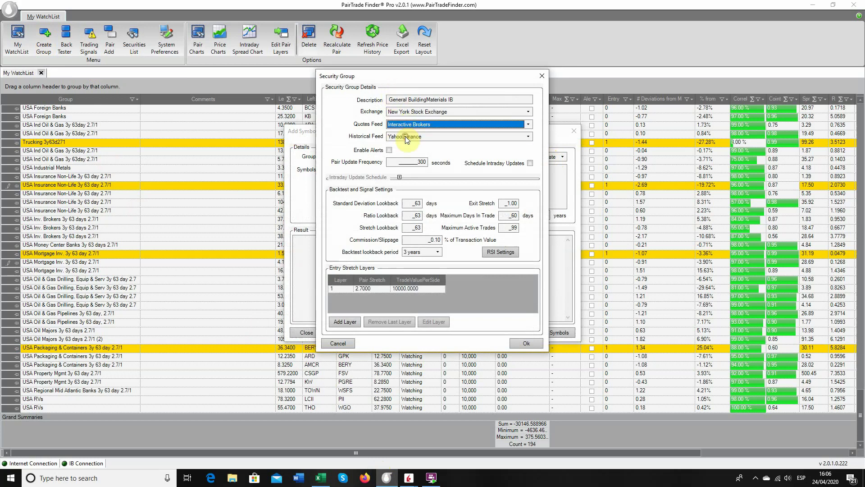
{"action": "left_click", "coordinate": [405, 136]}
{"action": "left_click", "coordinate": [413, 150]}
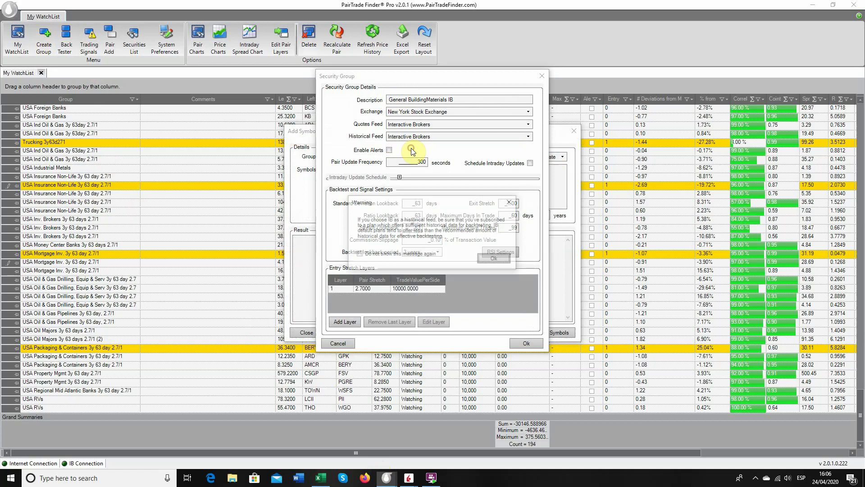
{"action": "left_click", "coordinate": [497, 256]}
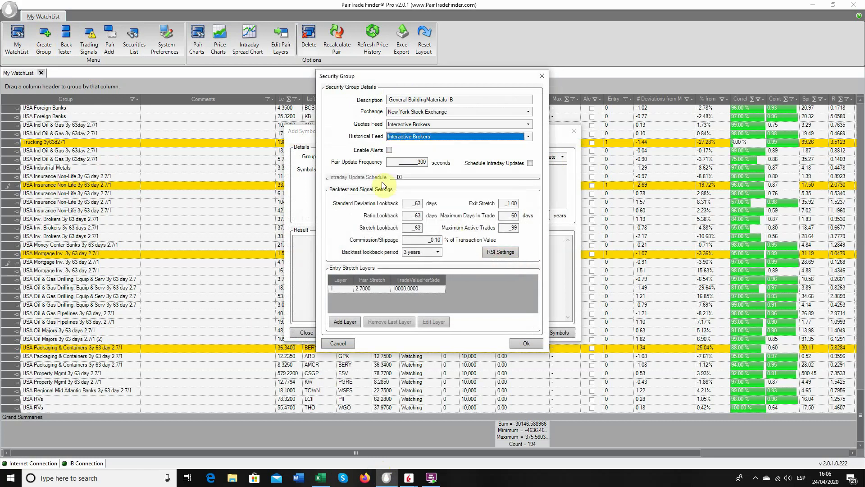
{"action": "left_click", "coordinate": [389, 150]}
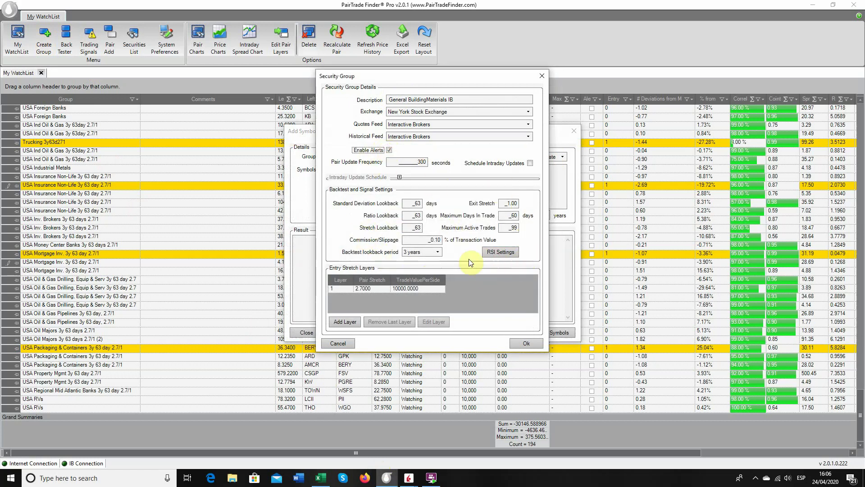
Edit the entry stretch layer to trade 1,000 per side
{"action": "left_click", "coordinate": [403, 288]}
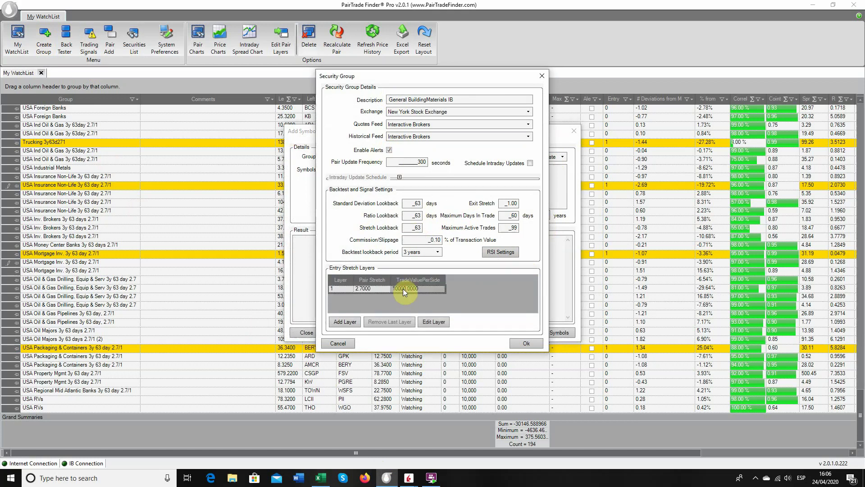
{"action": "left_click", "coordinate": [434, 321]}
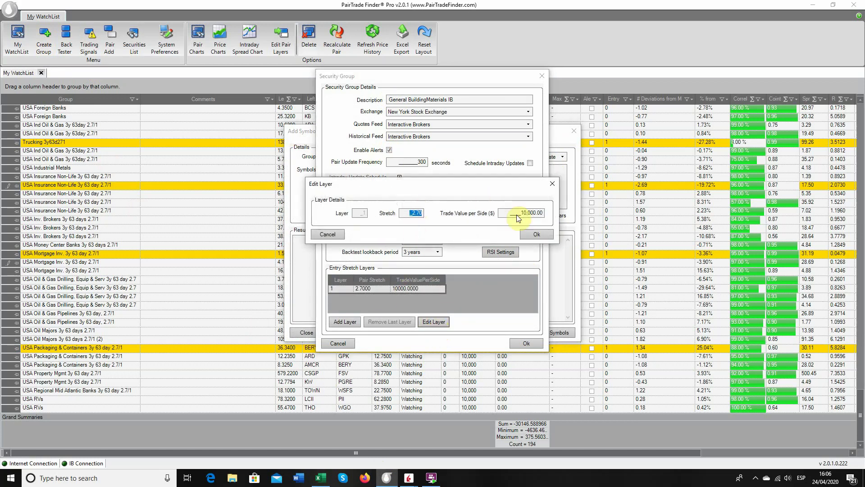
{"action": "left_click", "coordinate": [533, 215]}
{"action": "key", "text": "BackSpace"}
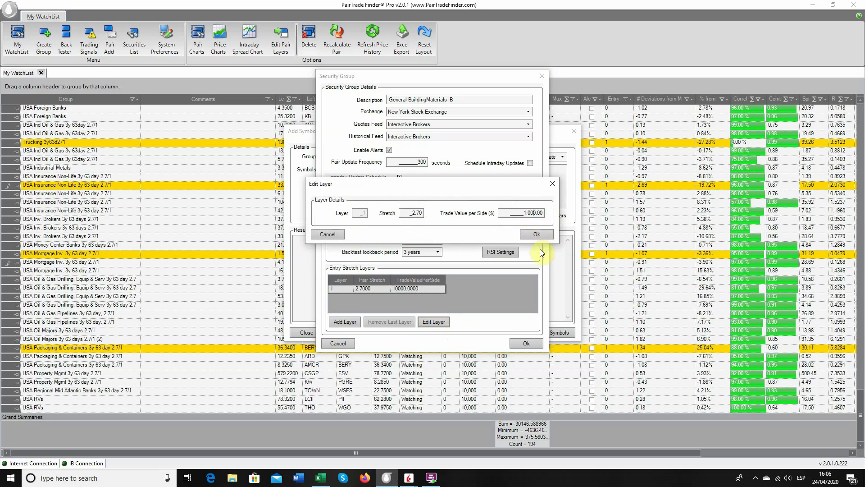
{"action": "left_click", "coordinate": [537, 237]}
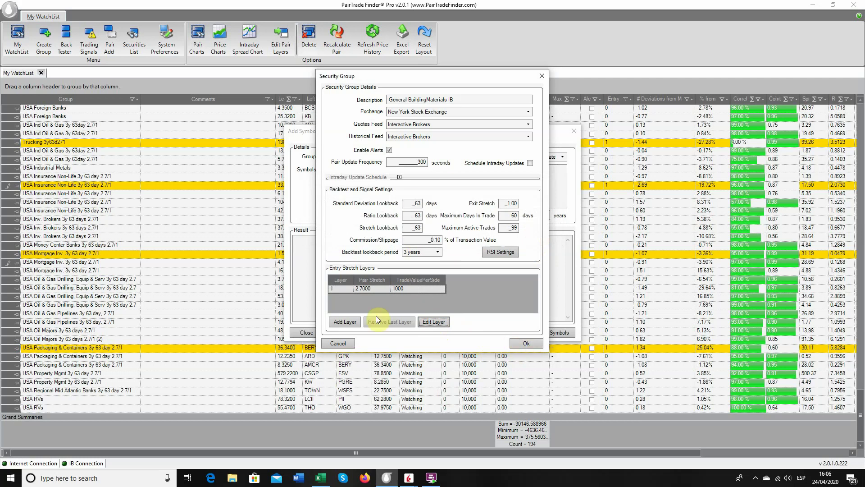
Save the group, then paste VMC through AAON into its symbols list and add them
{"action": "left_click", "coordinate": [524, 345]}
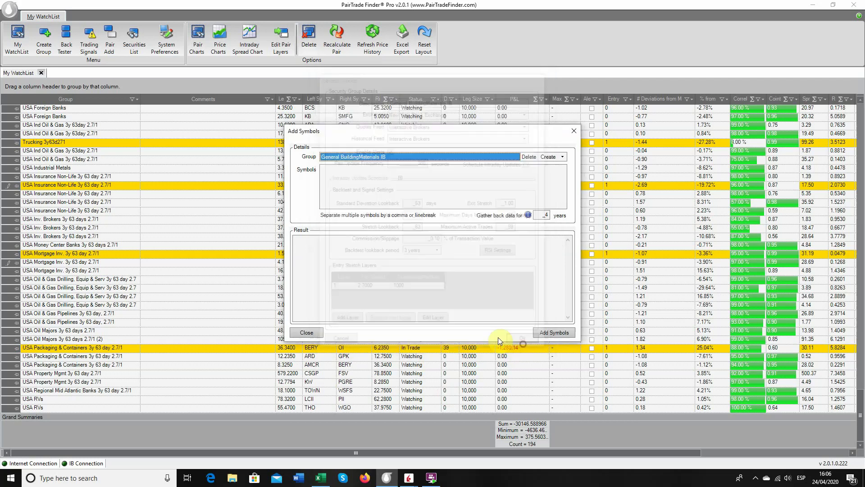
{"action": "left_click", "coordinate": [353, 176]}
{"action": "type", "text": "TREX MDU AMN AWI BLD AAON"}
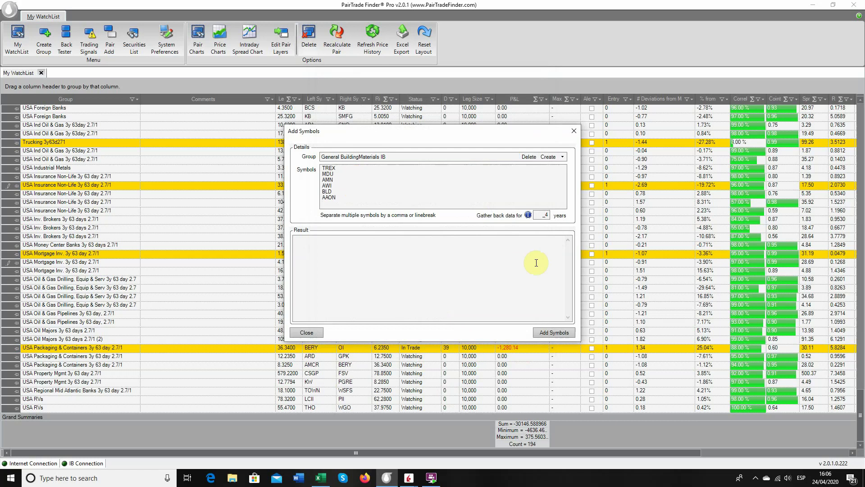
{"action": "left_click", "coordinate": [548, 333]}
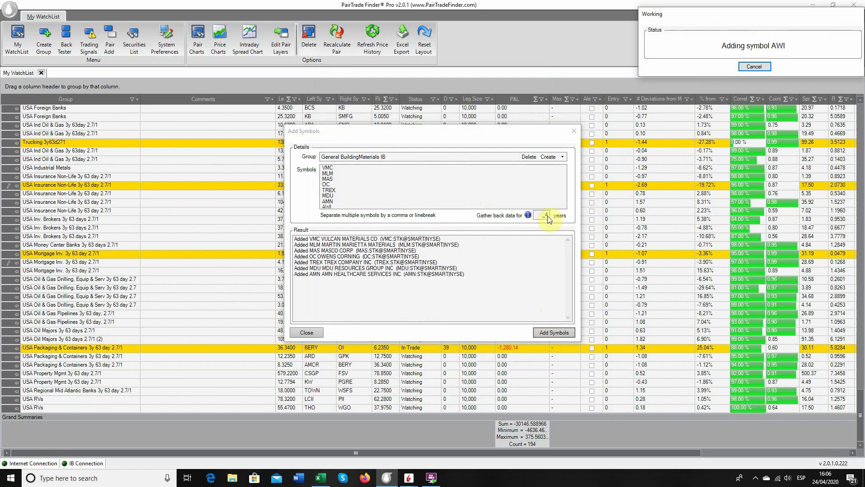
Start a Back Tester run on the General BuildingMaterials IB group
{"action": "left_click", "coordinate": [307, 333]}
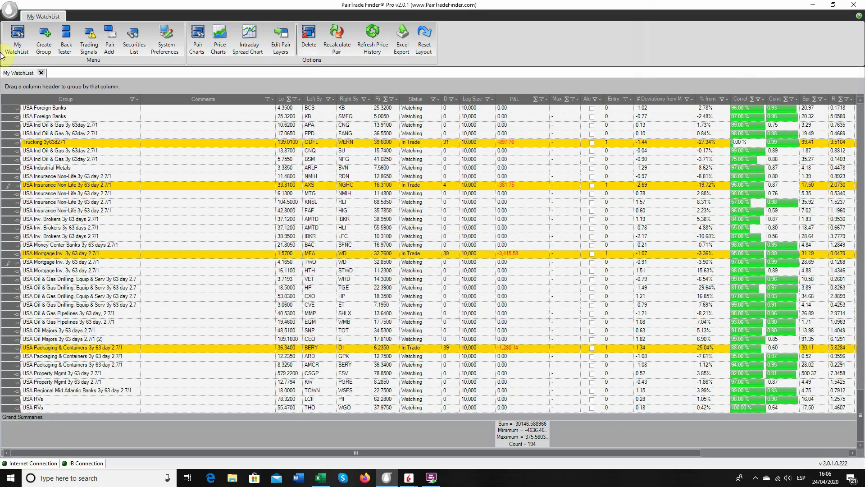
{"action": "left_click", "coordinate": [66, 38]}
{"action": "left_click", "coordinate": [410, 231]}
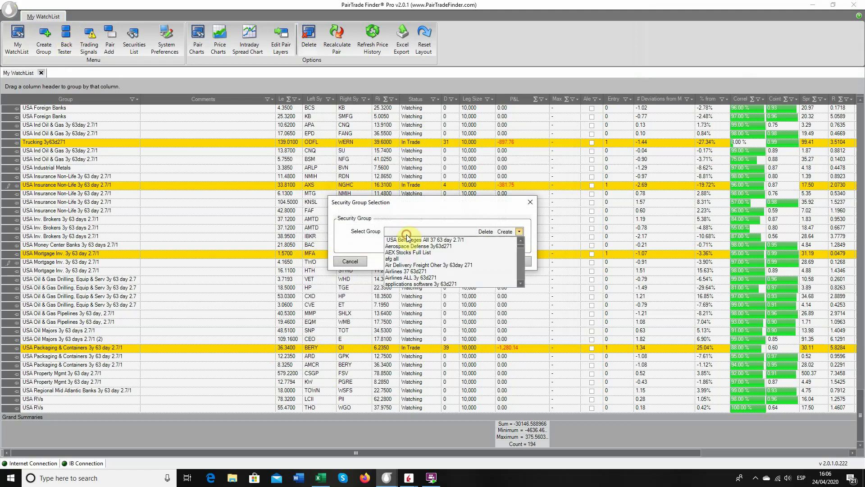
{"action": "scroll", "coordinate": [412, 262], "scroll_direction": "down", "scroll_amount": 5}
{"action": "scroll", "coordinate": [412, 264], "scroll_direction": "down", "scroll_amount": 3}
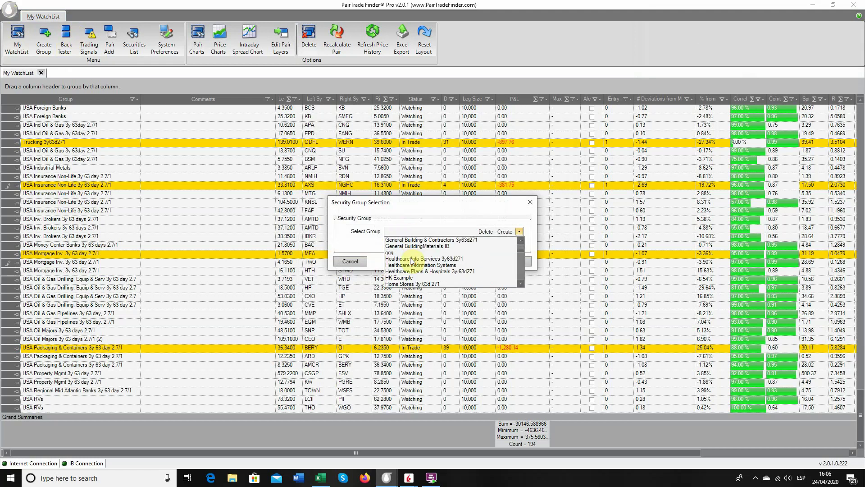
{"action": "left_click", "coordinate": [407, 251]}
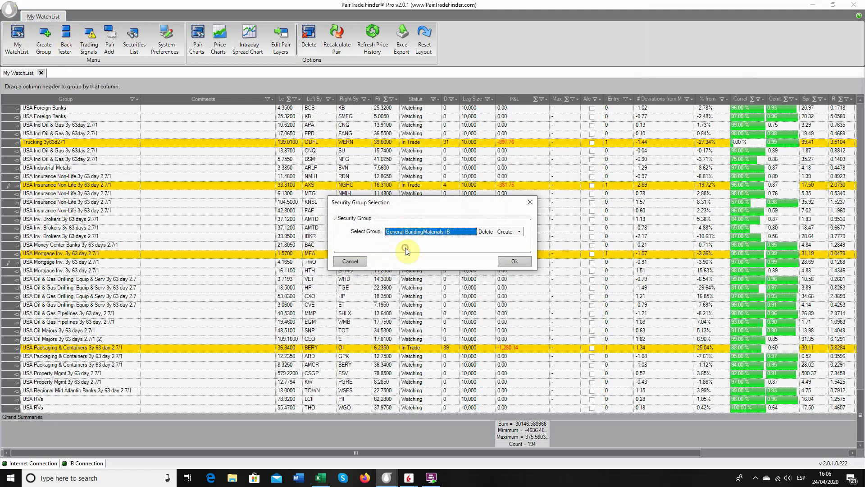
{"action": "left_click", "coordinate": [513, 260]}
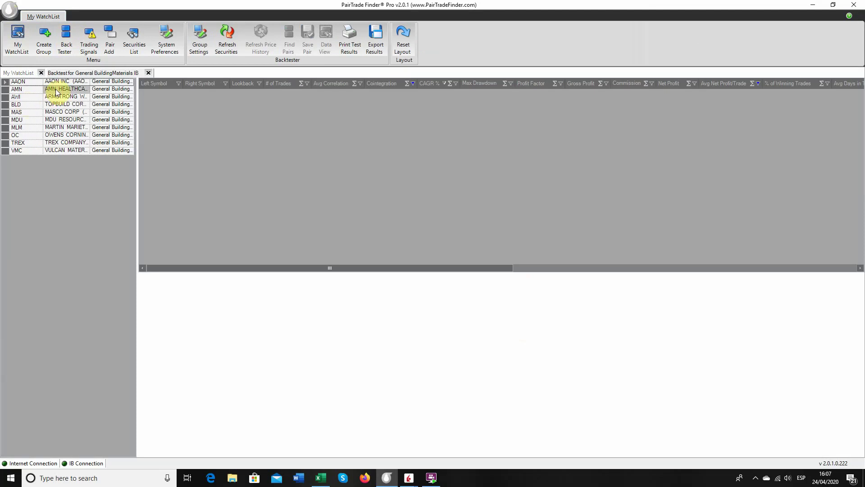
Check the Cointegration and Avg Net Profit/Trade filters, then select all ten securities from AAON
{"action": "left_click", "coordinate": [412, 83]}
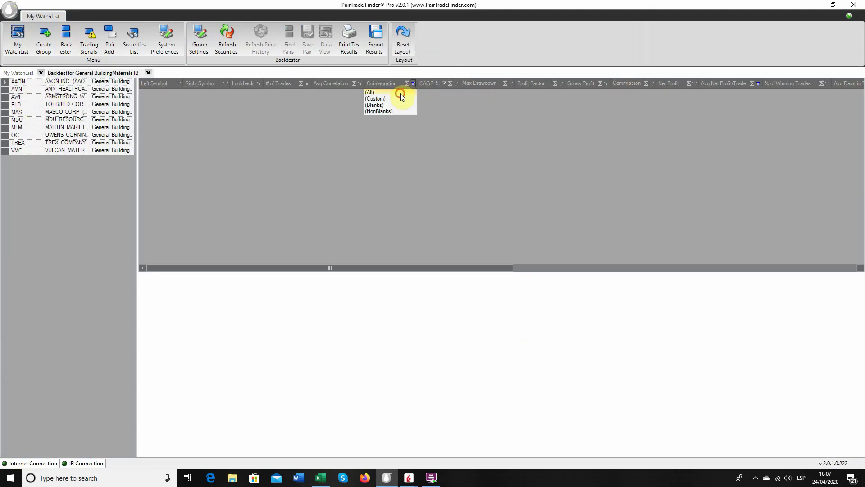
{"action": "left_click", "coordinate": [400, 93]}
{"action": "left_click", "coordinate": [758, 84]}
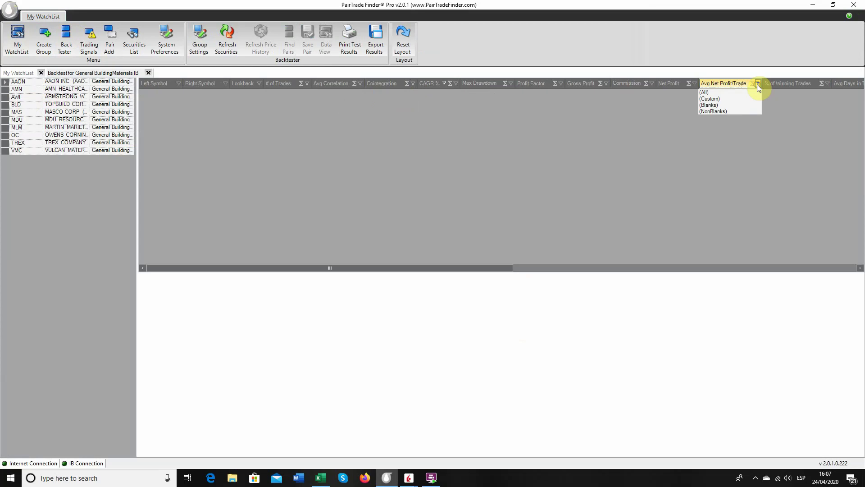
{"action": "left_click", "coordinate": [744, 92]}
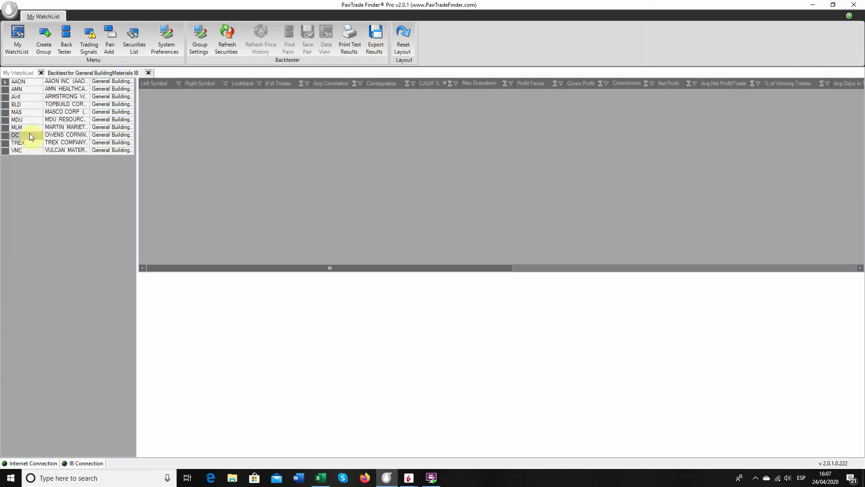
{"action": "left_click", "coordinate": [25, 84]}
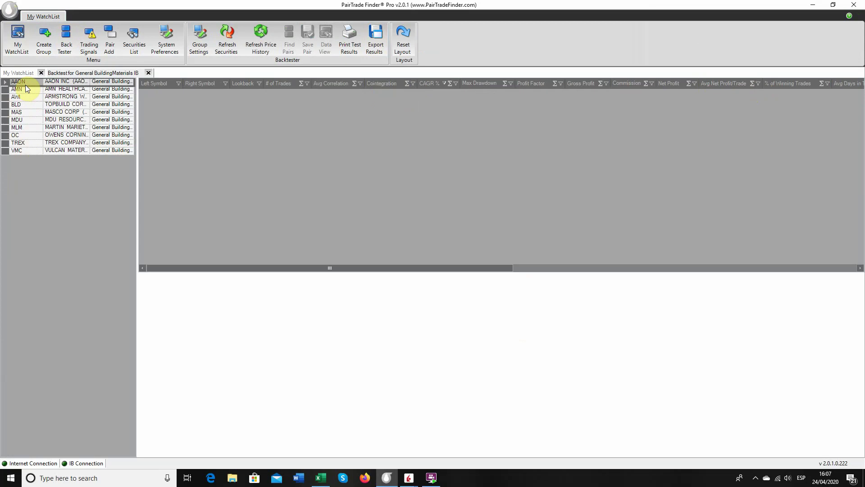
{"action": "key", "text": "shift+Down"}
{"action": "key", "text": "shift+Down"}
{"action": "key", "text": "shift+Down"}
{"action": "key", "text": "shift+Down"}
{"action": "key", "text": "shift+Down"}
{"action": "key", "text": "shift+Down"}
{"action": "key", "text": "shift+Down"}
{"action": "key", "text": "shift+Down"}
{"action": "key", "text": "shift+Down"}
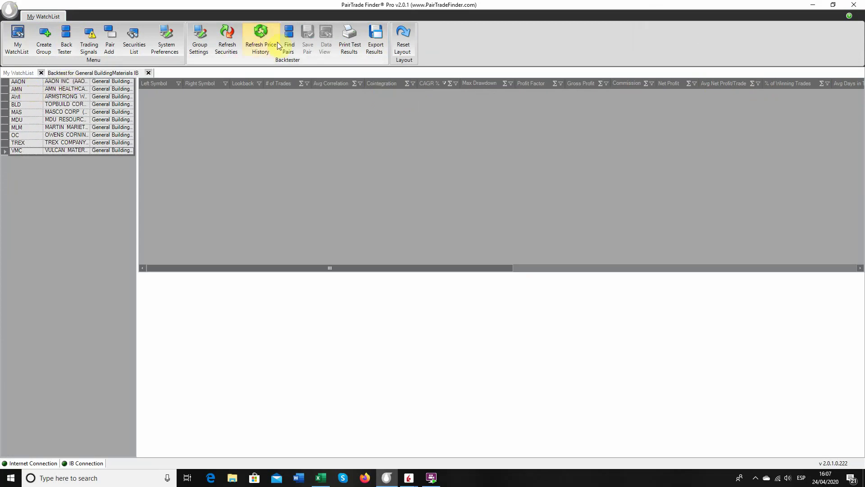
Run the pair search and scroll across the result columns, then back to the symbols
{"action": "left_click", "coordinate": [289, 43]}
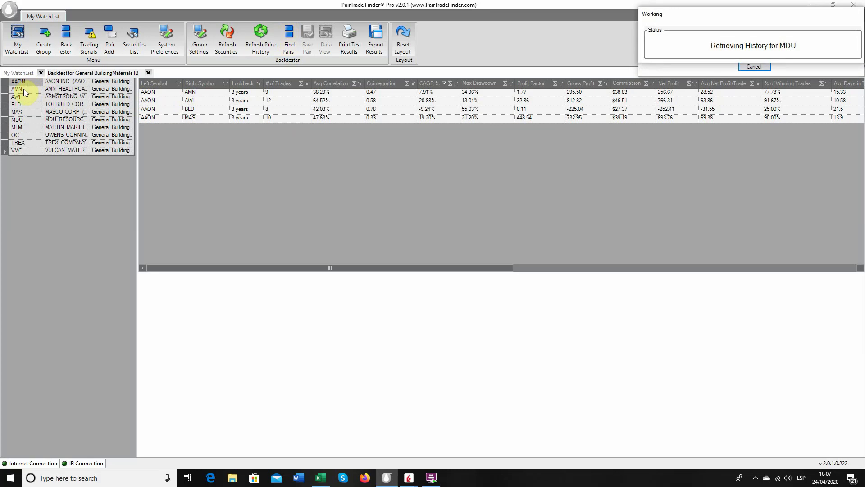
{"action": "left_click", "coordinate": [189, 100]}
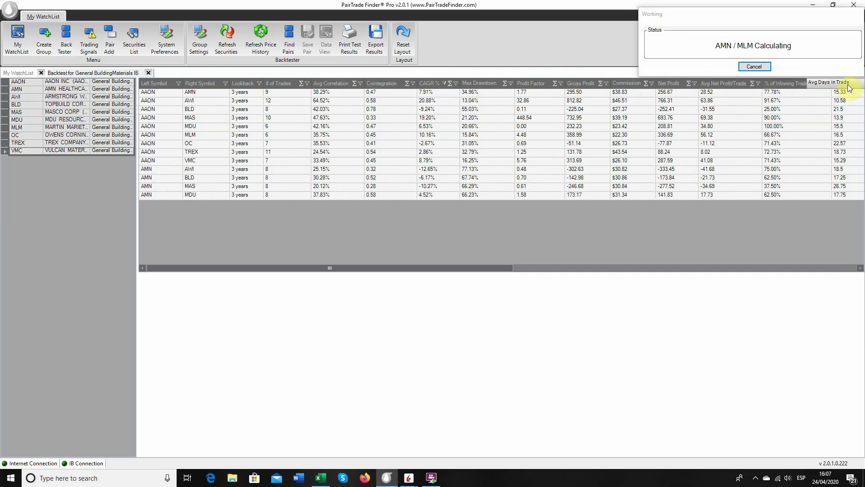
{"action": "left_click", "coordinate": [861, 268]}
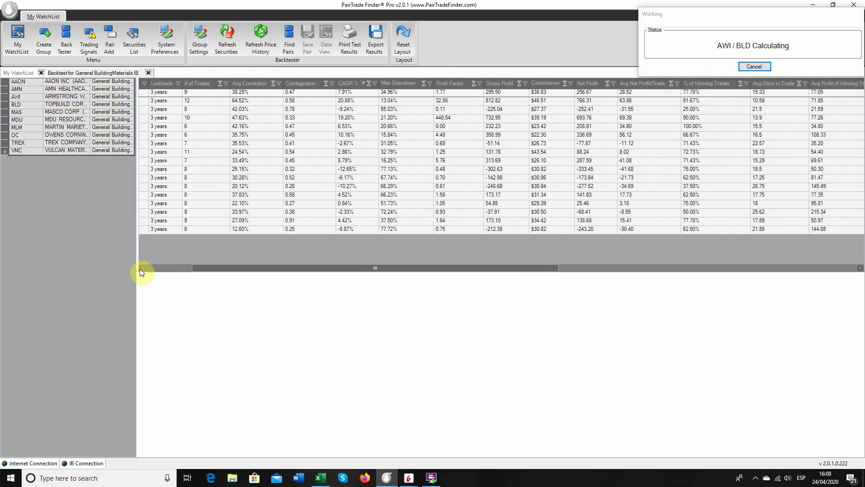
{"action": "left_click", "coordinate": [140, 269]}
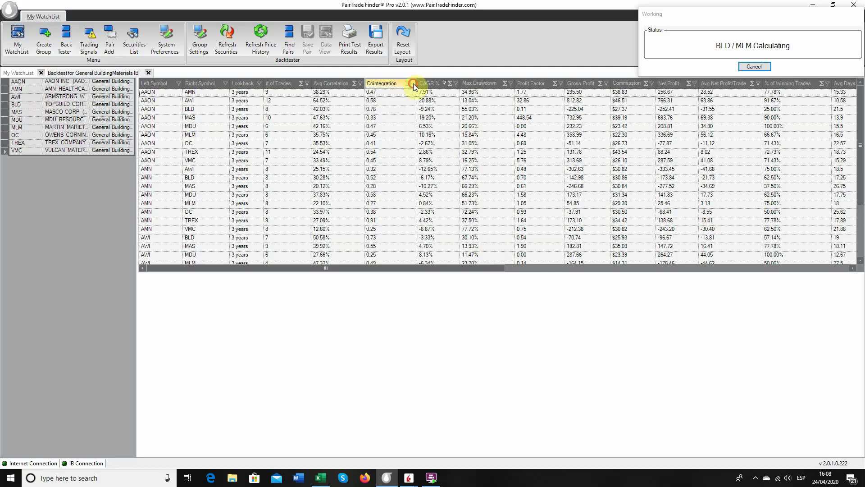
Apply a custom Cointegration filter of 'greater than or equal to' 0.88
{"action": "left_click", "coordinate": [413, 84]}
{"action": "left_click", "coordinate": [355, 99]}
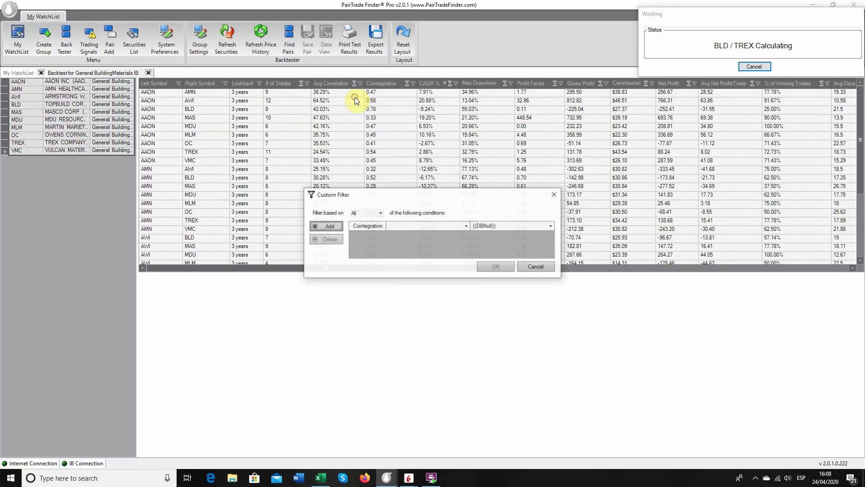
{"action": "left_click", "coordinate": [408, 225]}
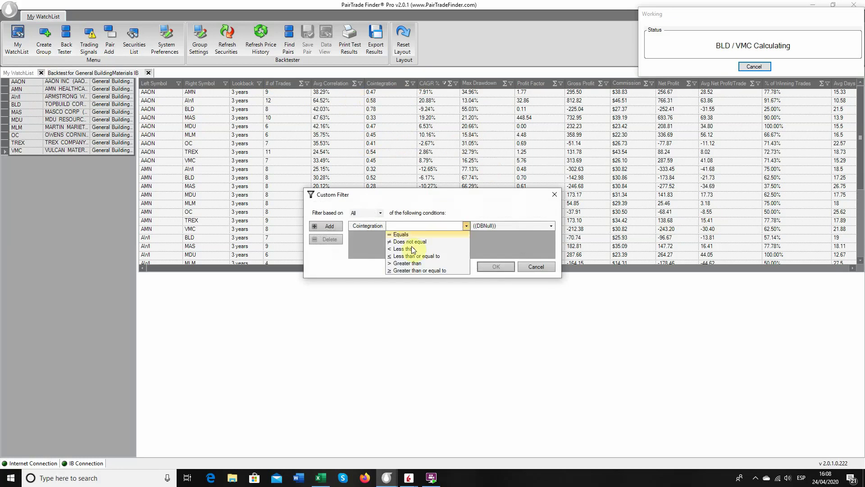
{"action": "left_click", "coordinate": [421, 270]}
{"action": "left_click", "coordinate": [490, 226]}
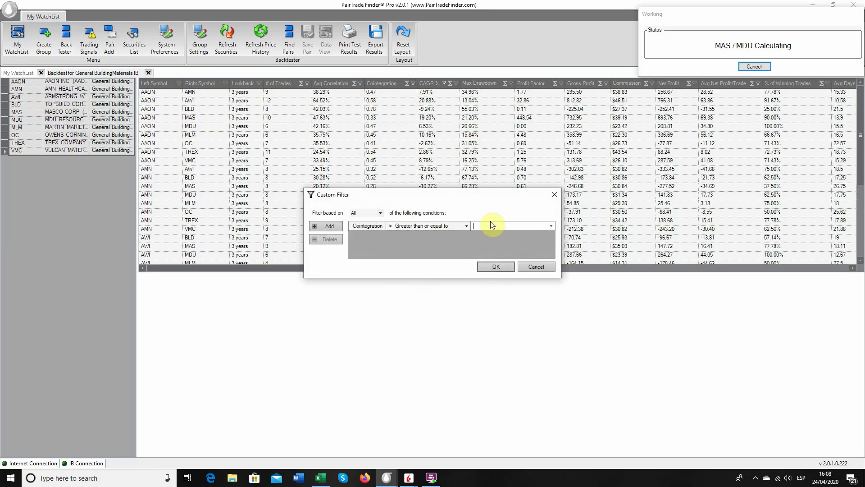
{"action": "key", "text": "Down"}
{"action": "type", "text": "0.88"}
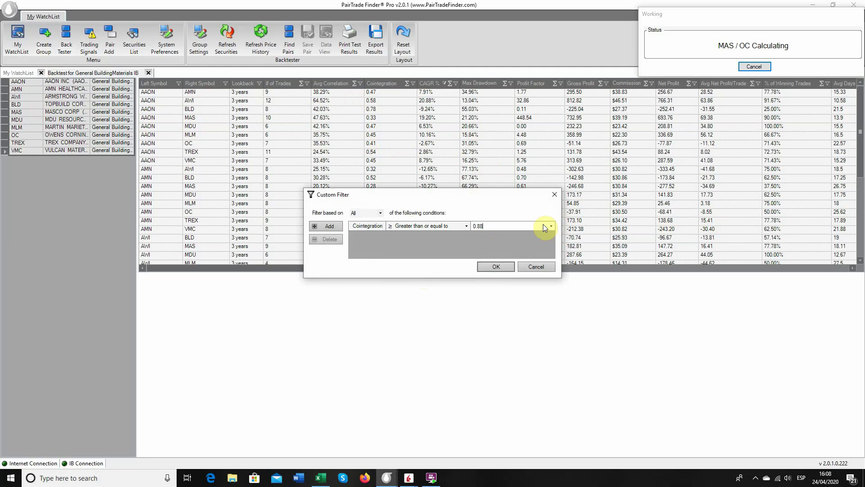
{"action": "left_click", "coordinate": [496, 266]}
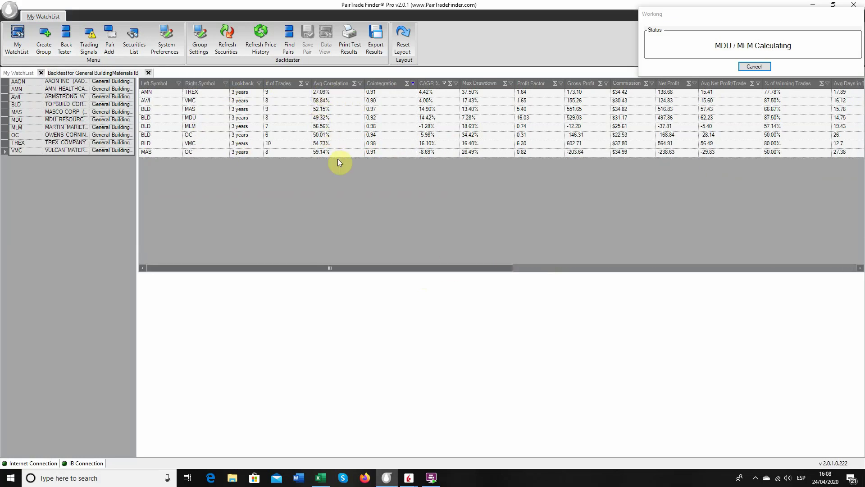
Try an Avg Net Profit/Trade filter of ≥ 3, then reset it to (All)
{"action": "left_click", "coordinate": [759, 84]}
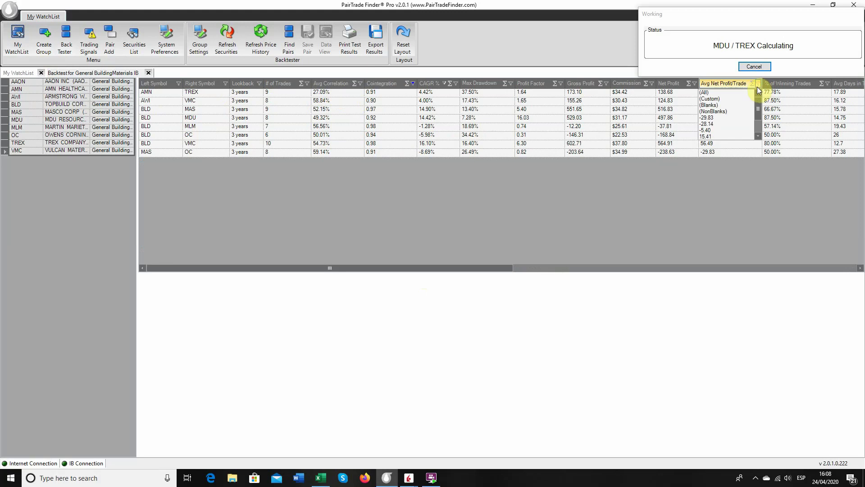
{"action": "left_click", "coordinate": [726, 100]}
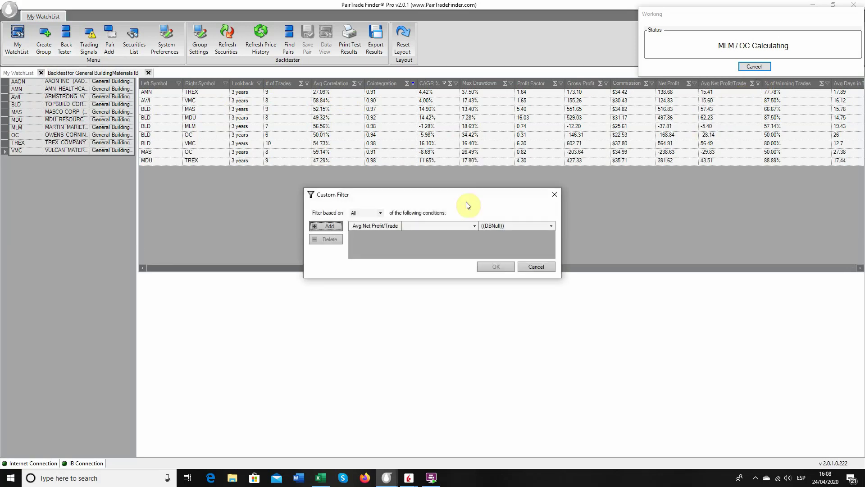
{"action": "left_click", "coordinate": [442, 226]}
{"action": "left_click", "coordinate": [435, 270]}
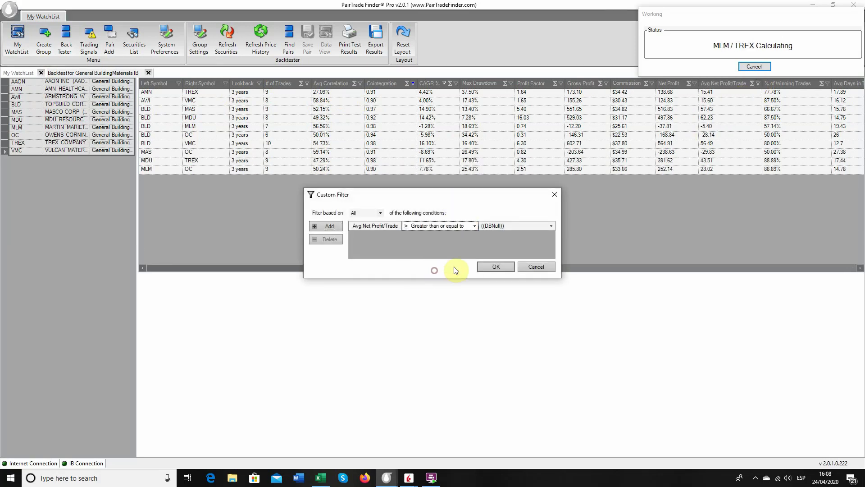
{"action": "left_click", "coordinate": [512, 227]}
{"action": "type", "text": "300"}
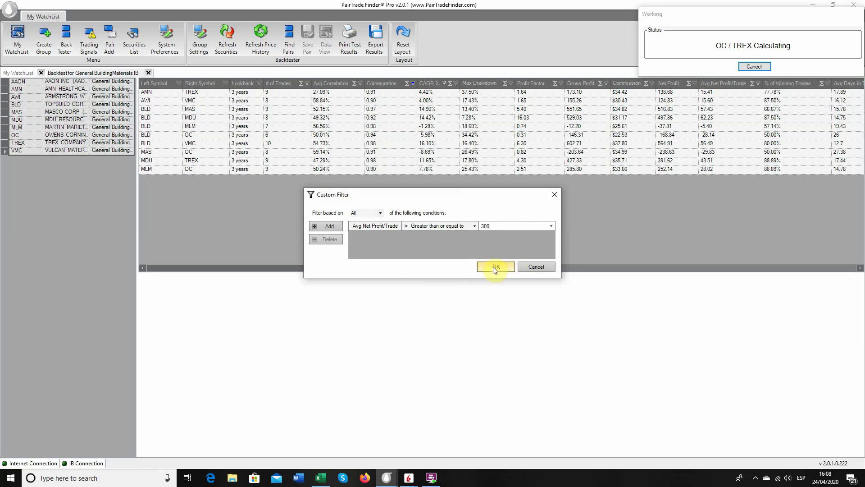
{"action": "left_click", "coordinate": [494, 267]}
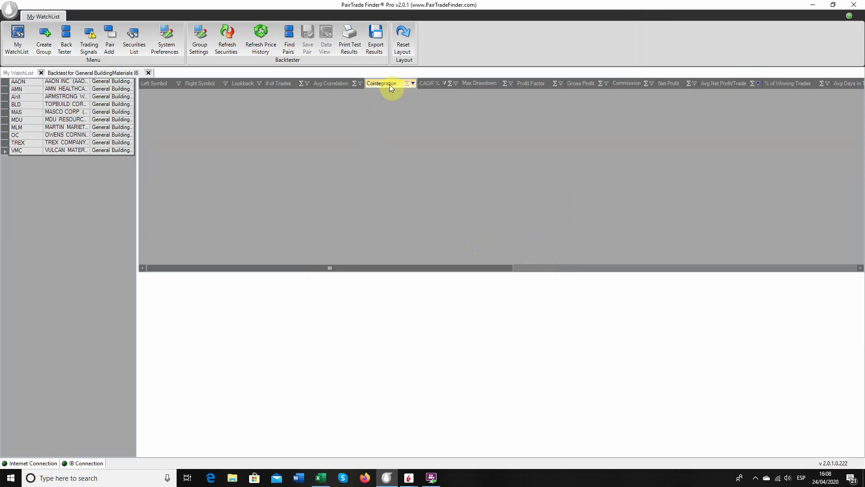
{"action": "left_click", "coordinate": [758, 83]}
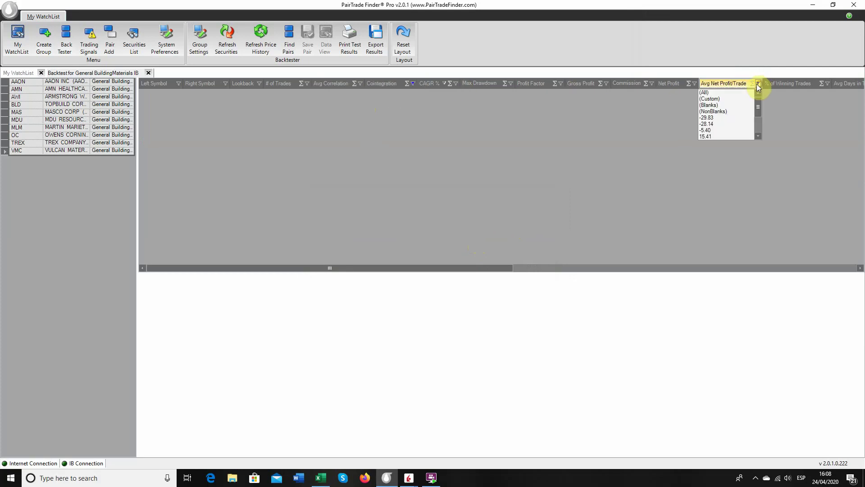
{"action": "left_click", "coordinate": [733, 93]}
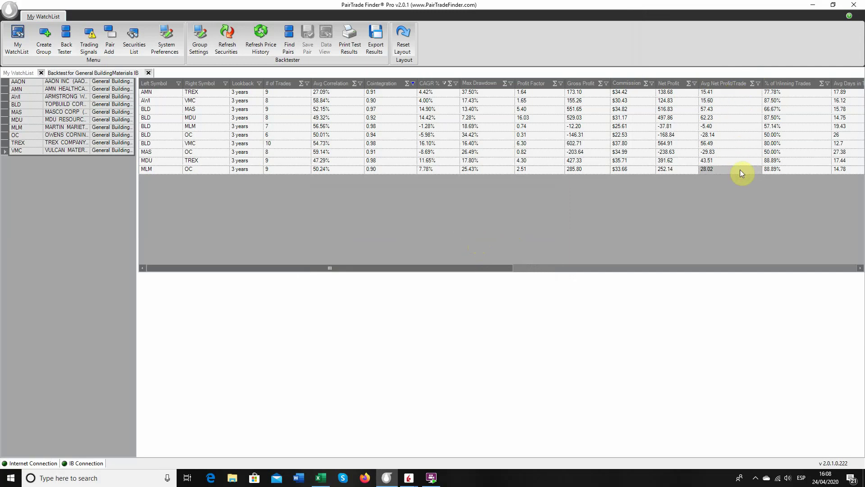
Apply a custom Avg Net Profit/Trade filter of 'greater than or equal to' 30
{"action": "left_click", "coordinate": [759, 84]}
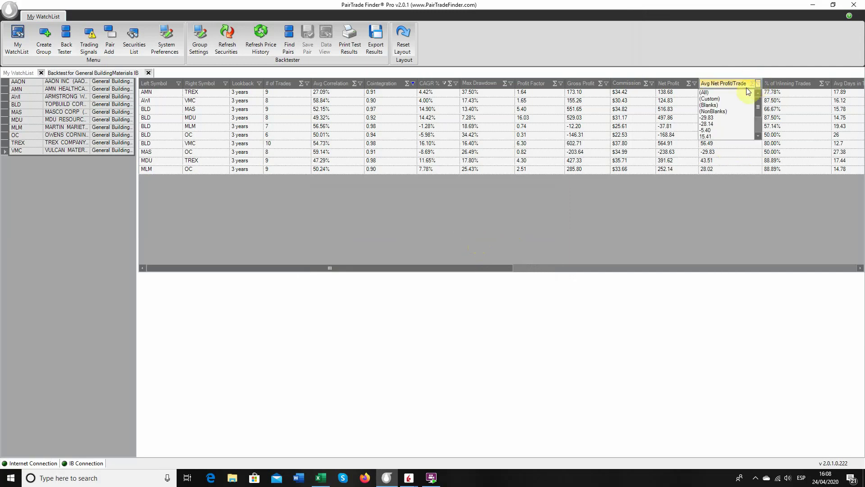
{"action": "left_click", "coordinate": [715, 101]}
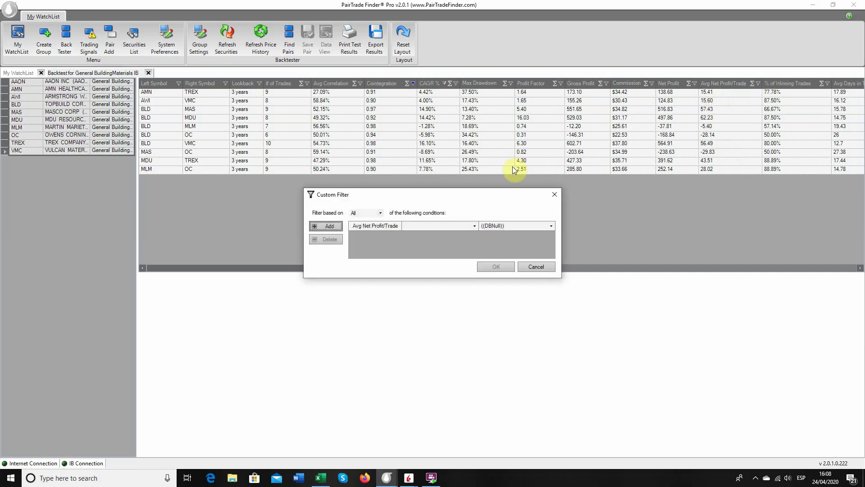
{"action": "left_click", "coordinate": [418, 225]}
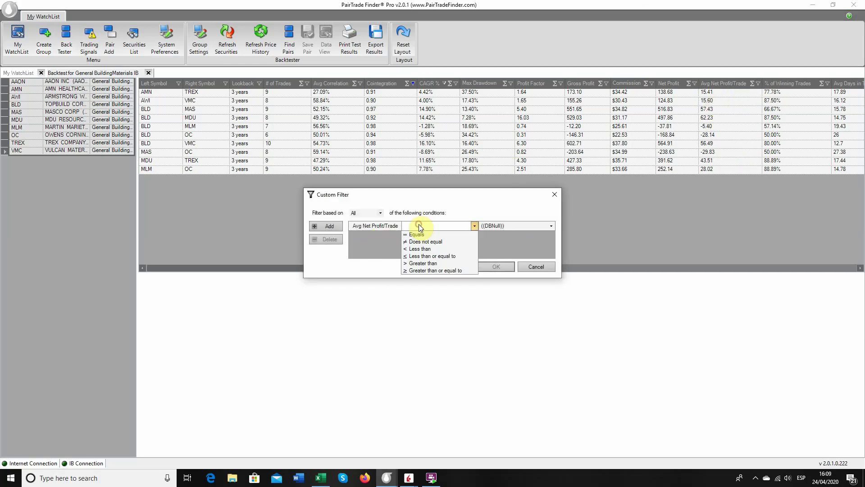
{"action": "left_click", "coordinate": [422, 269]}
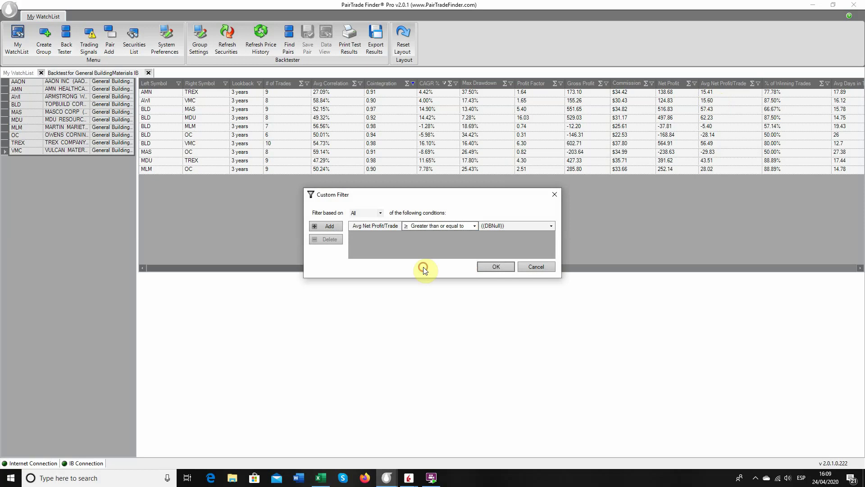
{"action": "left_click", "coordinate": [499, 224]}
{"action": "type", "text": "30"}
{"action": "left_click", "coordinate": [486, 267]}
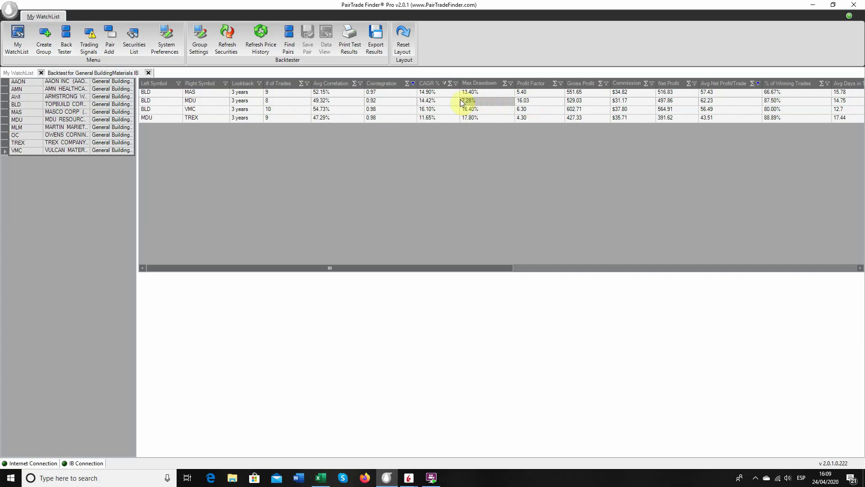
Review BLD/MDU's PnL and ratio charts and save BLD/MDU as a new pair
{"action": "left_click", "coordinate": [144, 101]}
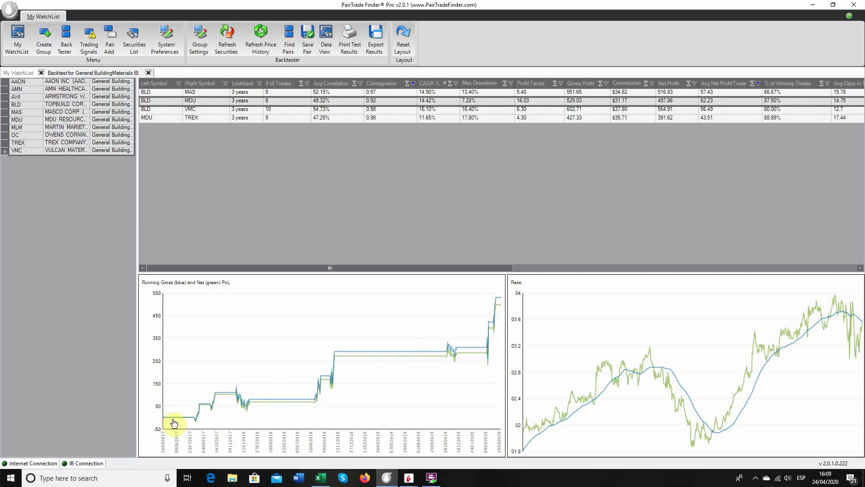
{"action": "mouse_move", "coordinate": [622, 380]}
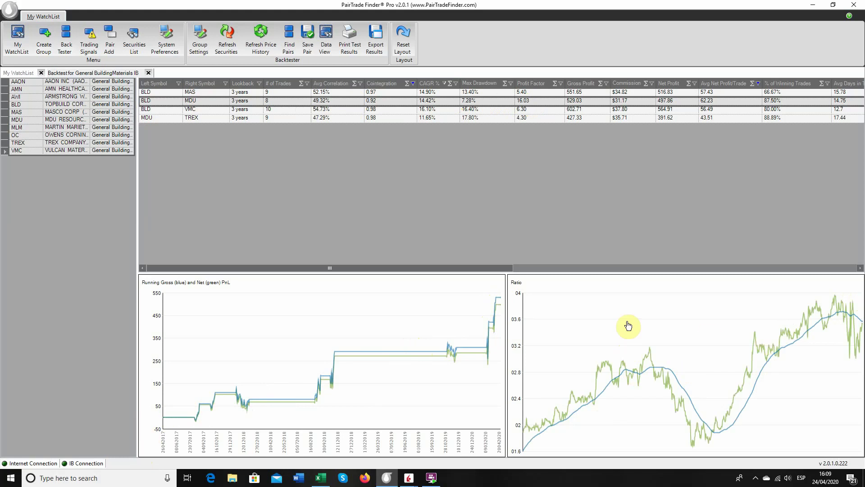
{"action": "left_click", "coordinate": [307, 40]}
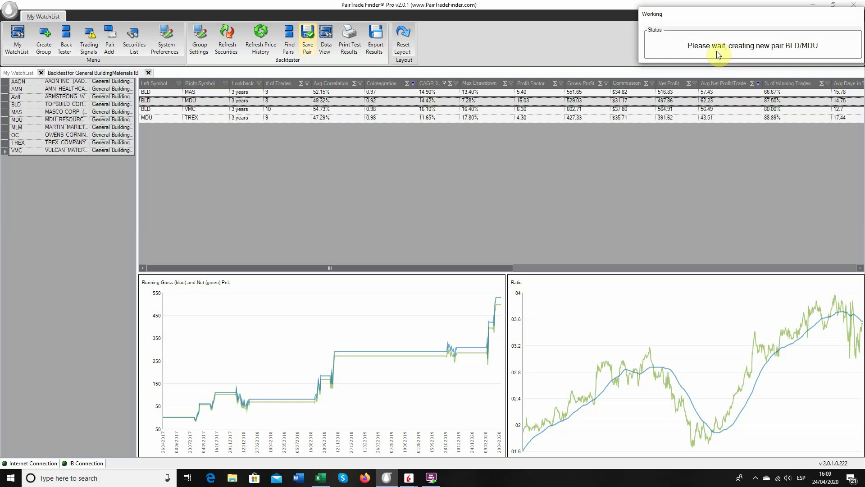
{"action": "key", "text": "alt+Tab"}
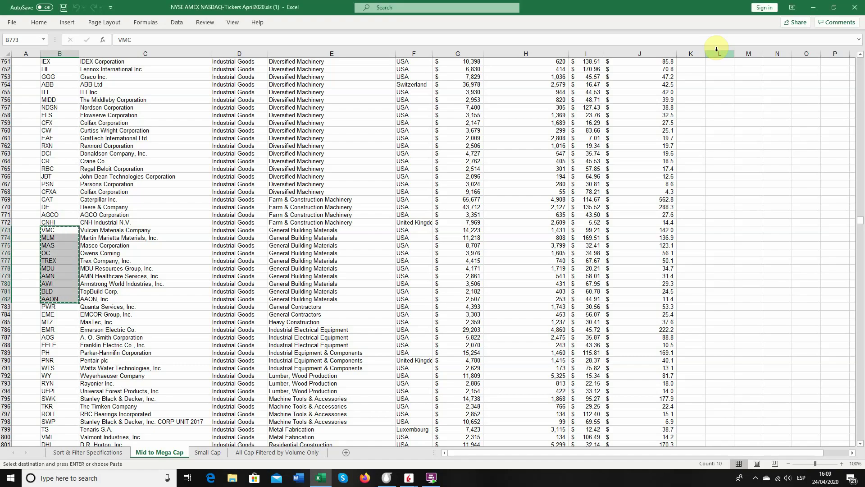
{"action": "left_click", "coordinate": [386, 478]}
Find and select the BLD/MDU pair under General BuildingMaterials IB in My WatchList
{"action": "left_click", "coordinate": [18, 73]}
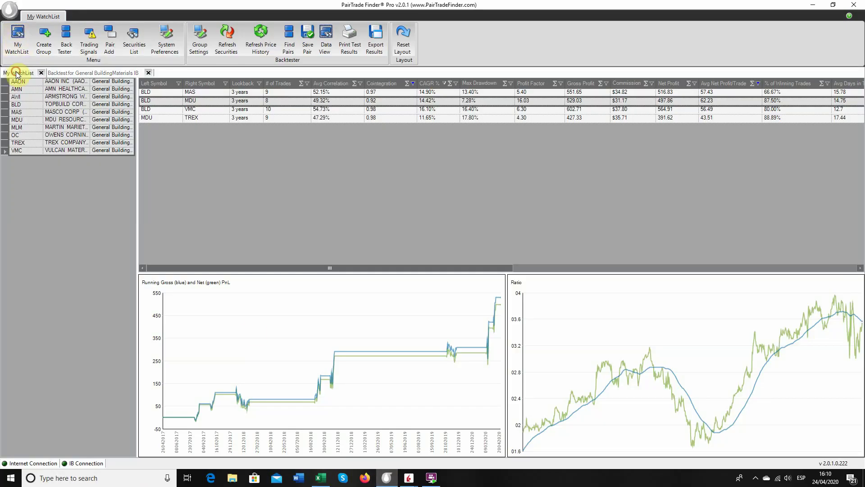
{"action": "scroll", "coordinate": [120, 349], "scroll_direction": "down", "scroll_amount": 1}
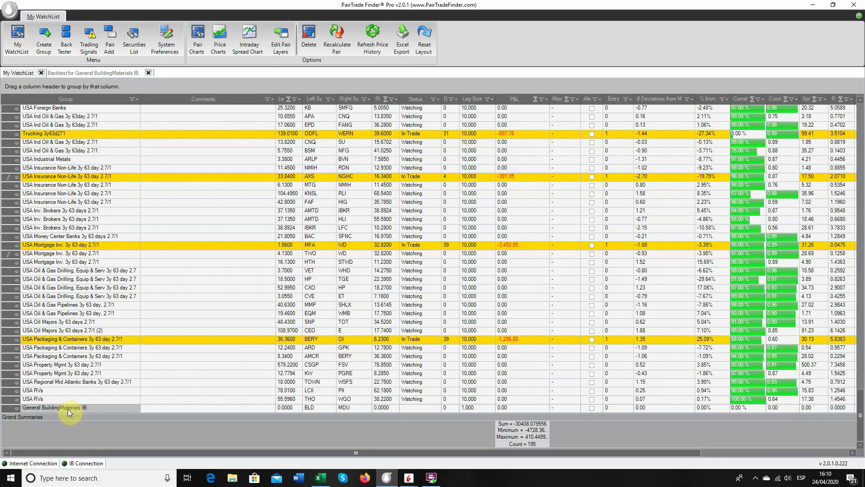
{"action": "left_click", "coordinate": [68, 408]}
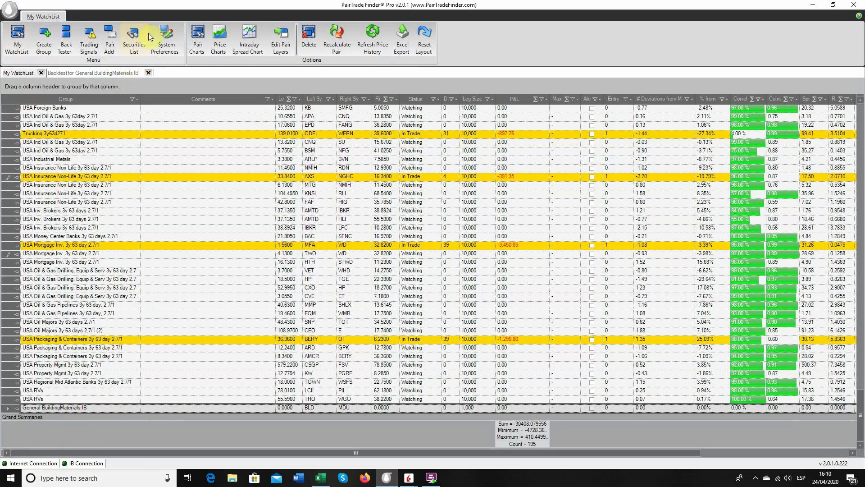
Show Trading Signals starting from 01/03/2020
{"action": "left_click", "coordinate": [88, 49]}
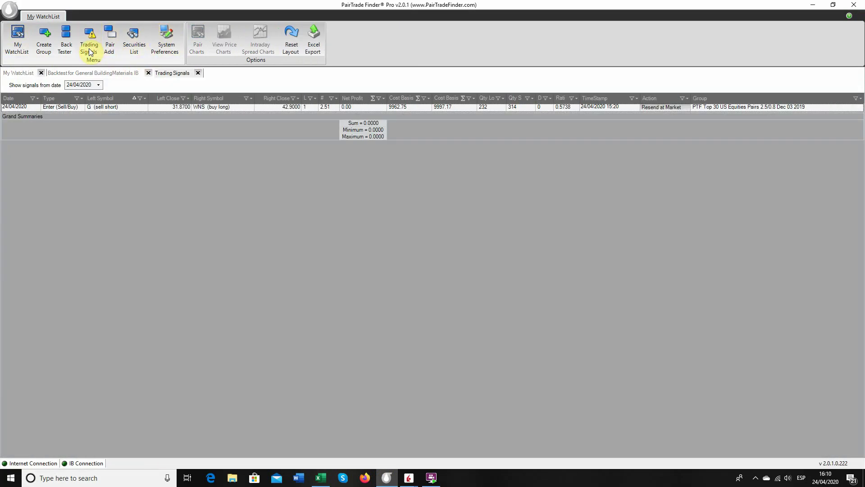
{"action": "left_click", "coordinate": [99, 84]}
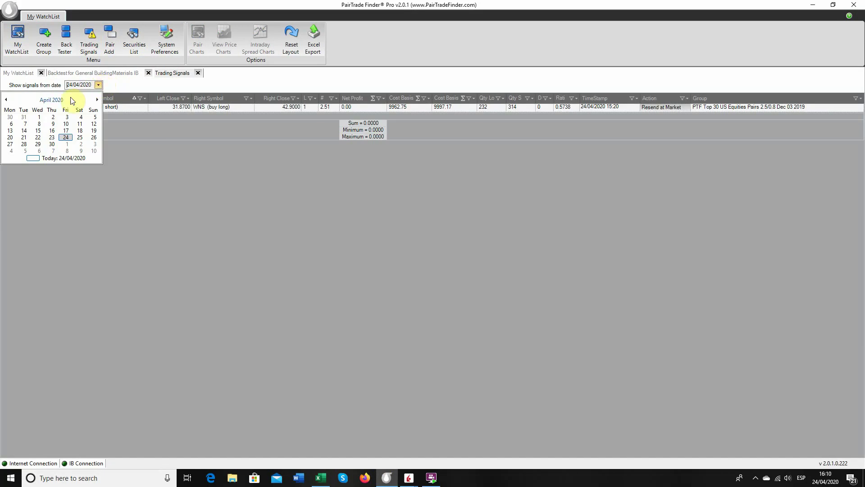
{"action": "left_click", "coordinate": [5, 100]}
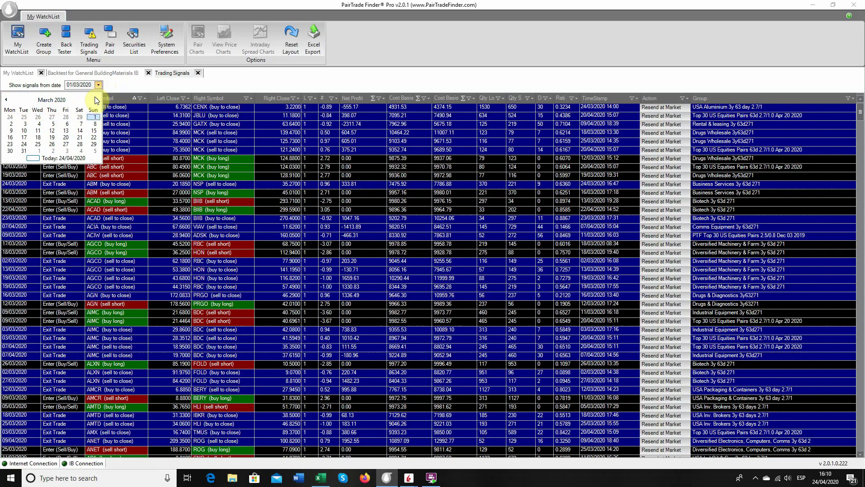
{"action": "left_click", "coordinate": [123, 87]}
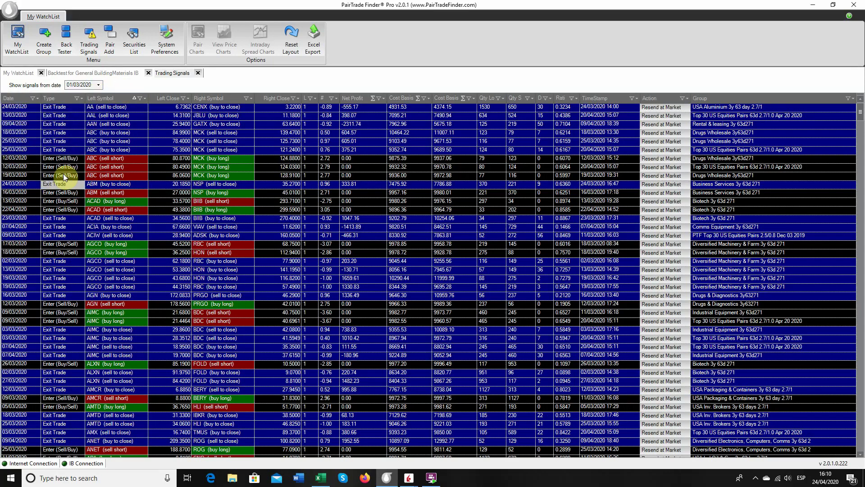
Scroll down and select the 31/03/2020 BLD/MDU Enter signal
{"action": "scroll", "coordinate": [78, 195], "scroll_direction": "down", "scroll_amount": 1}
{"action": "left_click", "coordinate": [78, 195]}
{"action": "scroll", "coordinate": [79, 195], "scroll_direction": "down", "scroll_amount": 1}
{"action": "scroll", "coordinate": [78, 195], "scroll_direction": "down", "scroll_amount": 15}
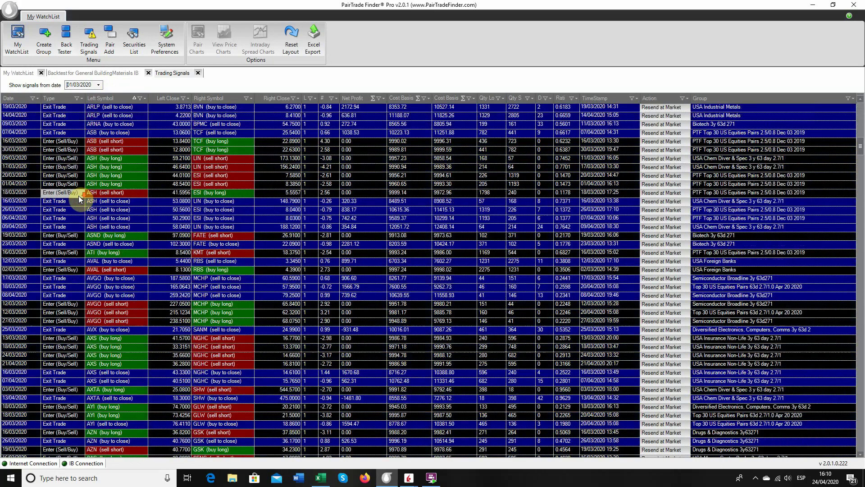
{"action": "left_click", "coordinate": [79, 195]}
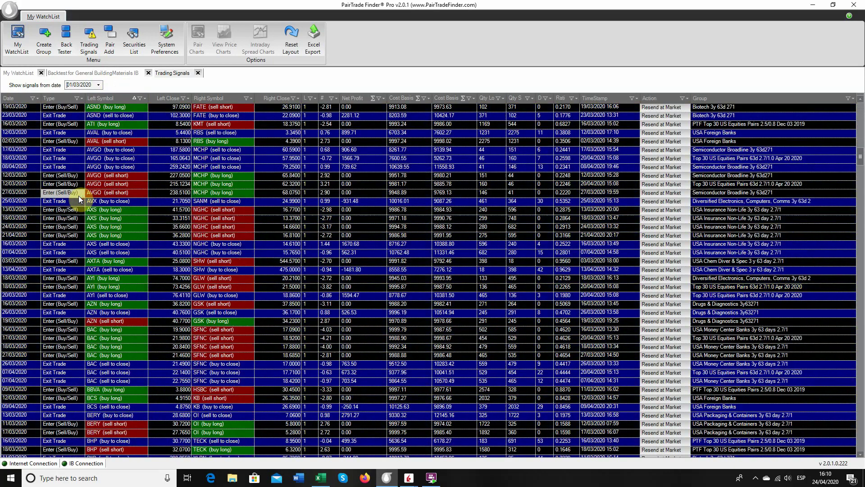
{"action": "scroll", "coordinate": [78, 196], "scroll_direction": "down", "scroll_amount": 3}
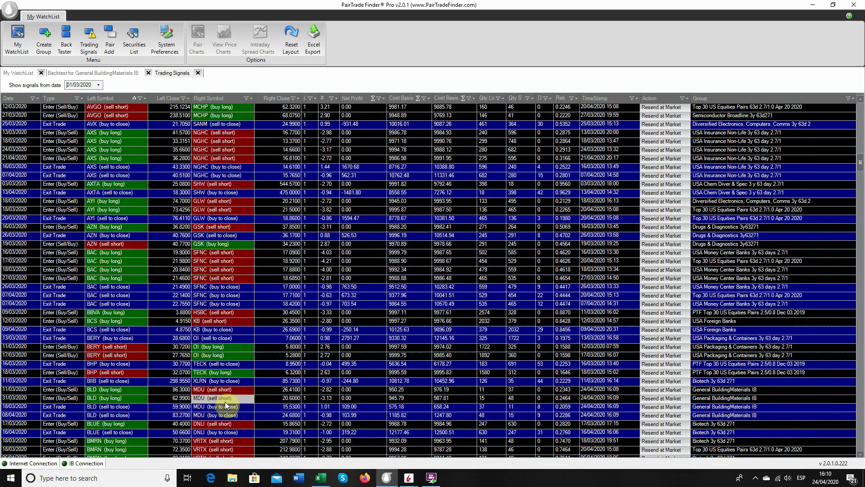
{"action": "left_click", "coordinate": [20, 400]}
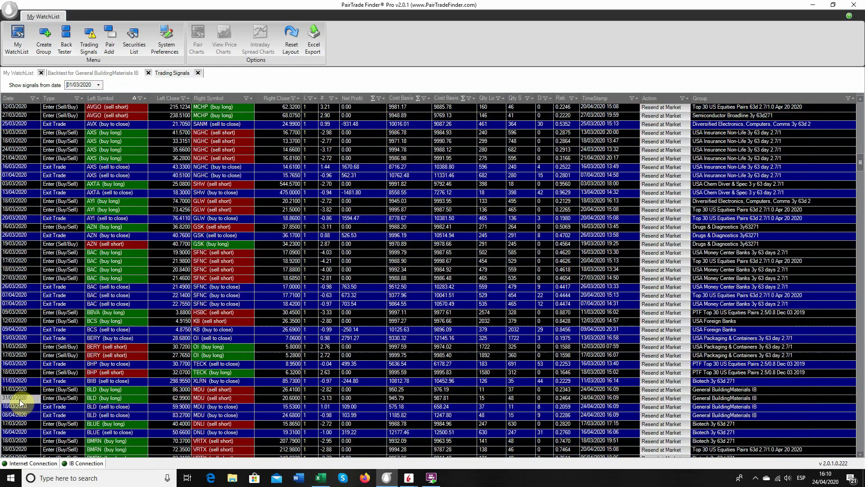
{"action": "left_click", "coordinate": [20, 399]}
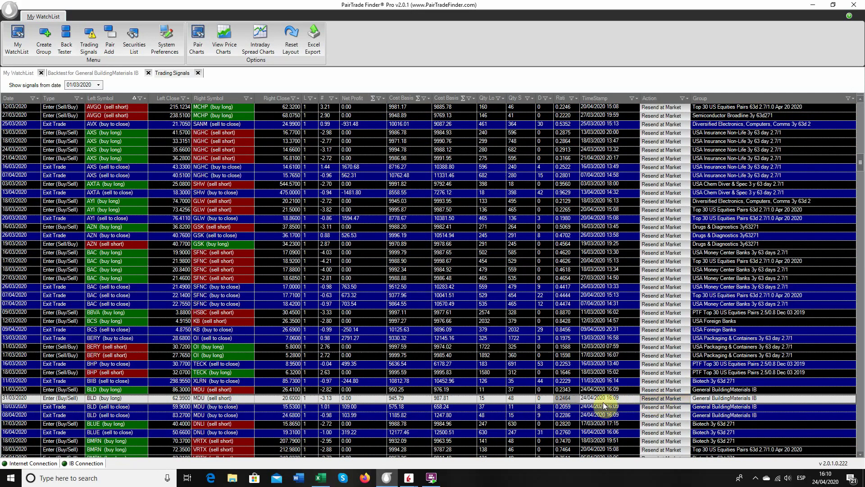
{"action": "left_click", "coordinate": [666, 400]}
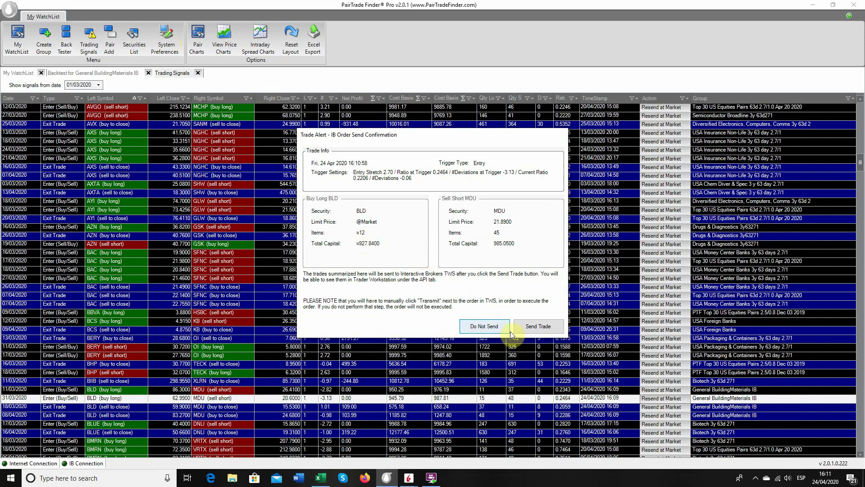
{"action": "left_click", "coordinate": [487, 327]}
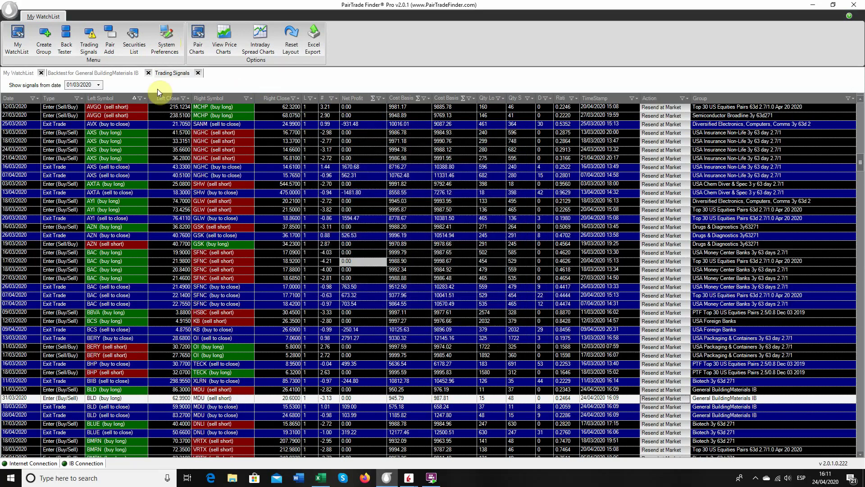
{"action": "left_click", "coordinate": [158, 41]}
{"action": "left_click", "coordinate": [457, 161]}
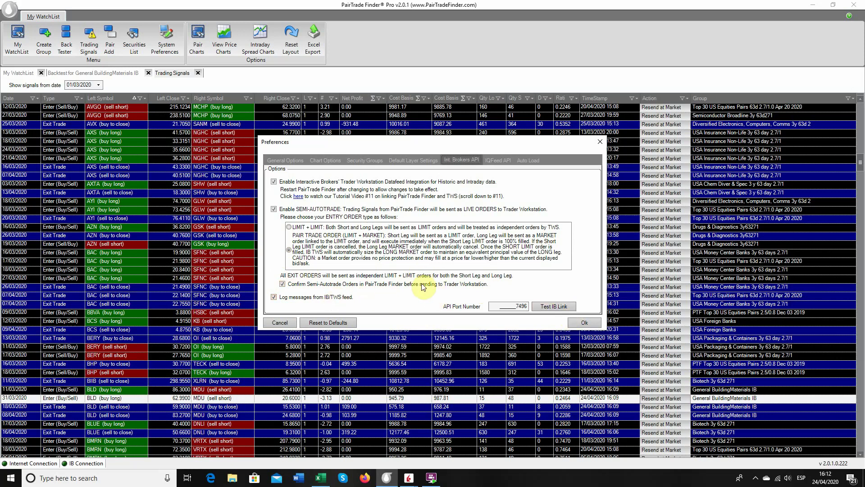
{"action": "left_click", "coordinate": [579, 323]}
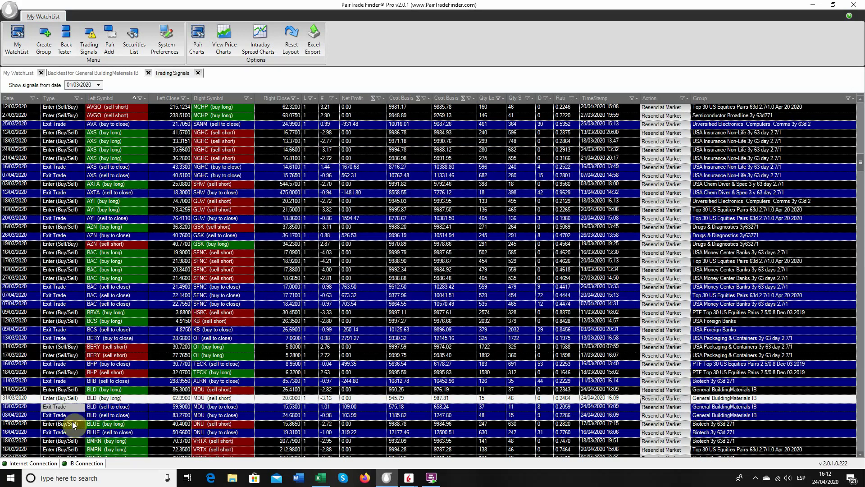
Resend the BLD/MDU pair (buy 12 BLD, short 45 MDU) at market to Trader Workstation
{"action": "left_click", "coordinate": [662, 398]}
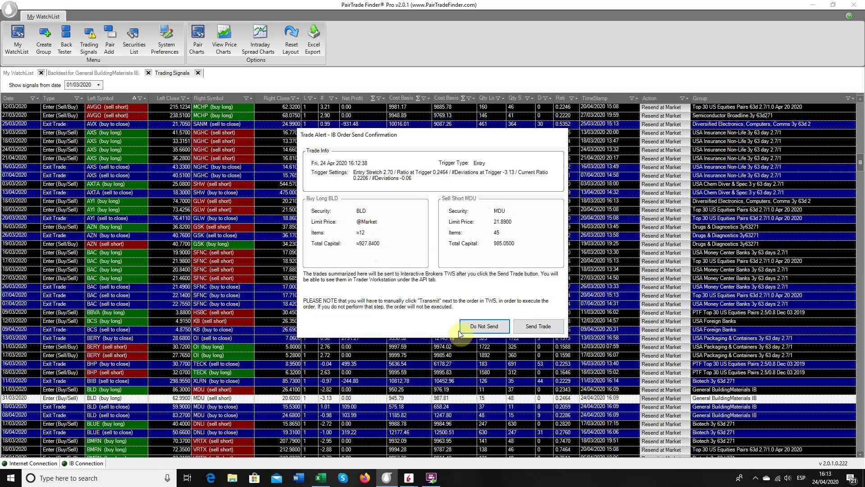
{"action": "left_click", "coordinate": [537, 328]}
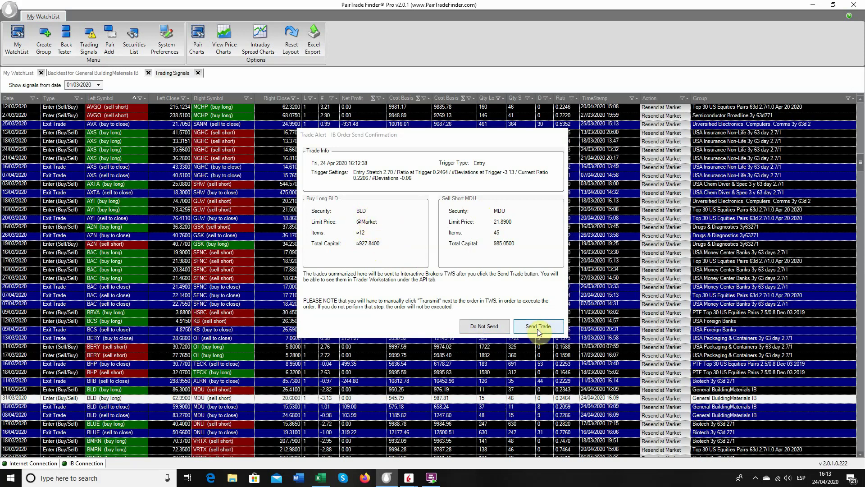
{"action": "left_click", "coordinate": [410, 479]}
Narrow the Last column, change the MDU sell limit to 21.82, and transmit the pair orders
{"action": "left_click", "coordinate": [388, 209]}
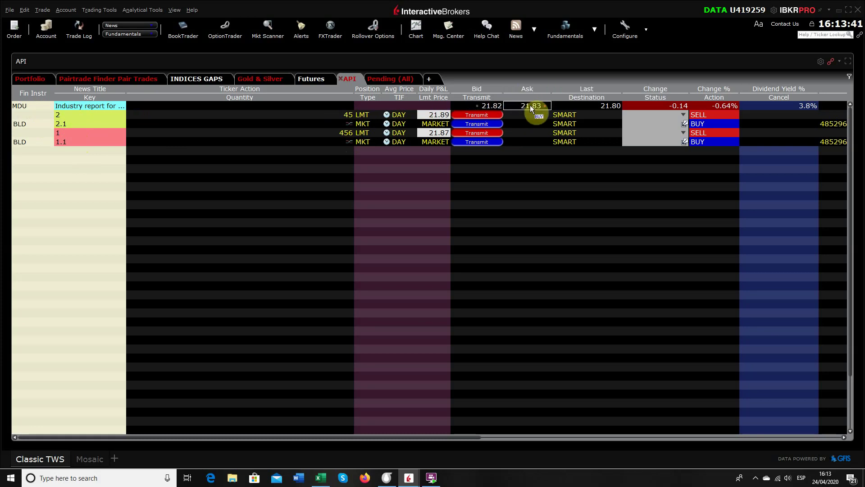
{"action": "left_click_drag", "start_coordinate": [623, 88], "coordinate": [608, 89]}
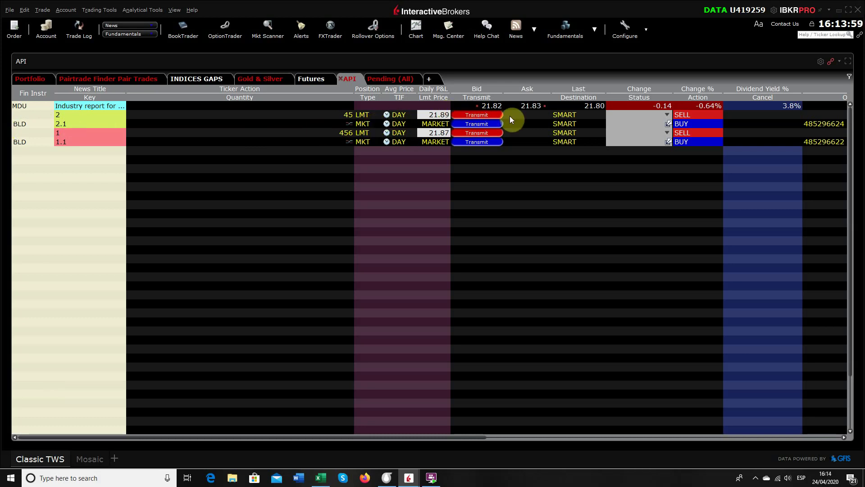
{"action": "left_click", "coordinate": [441, 115]}
{"action": "key", "text": "BackSpace"}
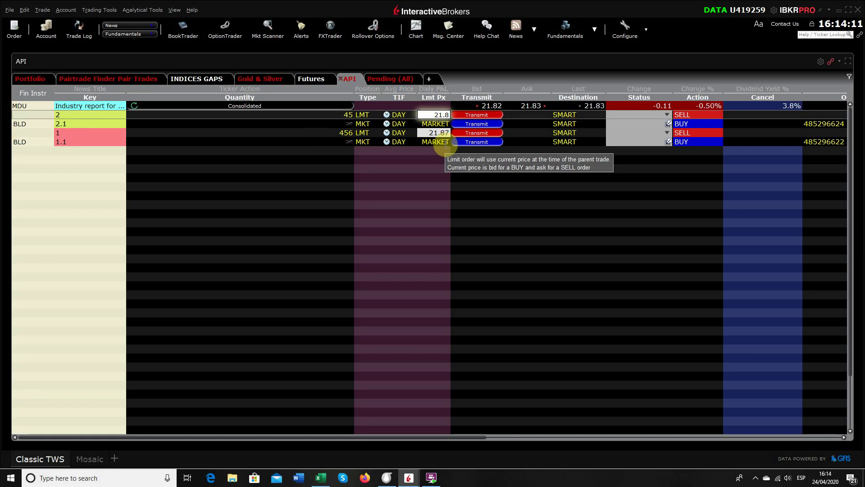
{"action": "left_click", "coordinate": [481, 115]}
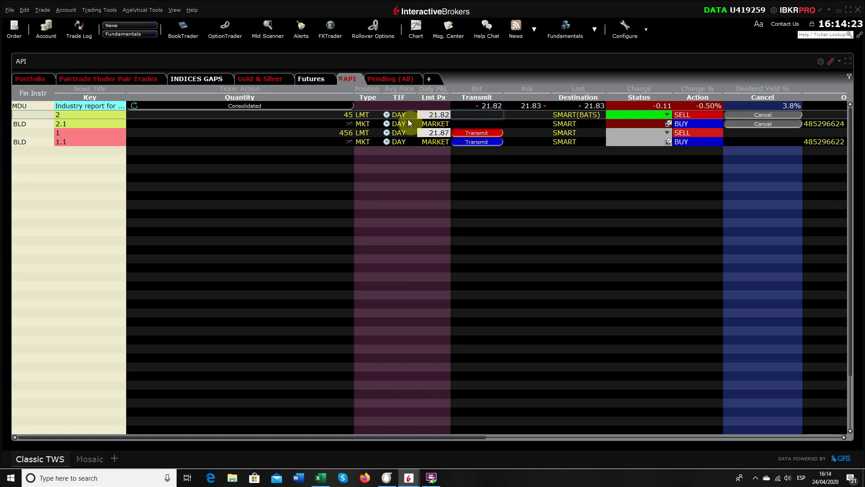
Lower the MDU sell limit price to 21.81 and transmit the update
{"action": "left_click", "coordinate": [77, 36]}
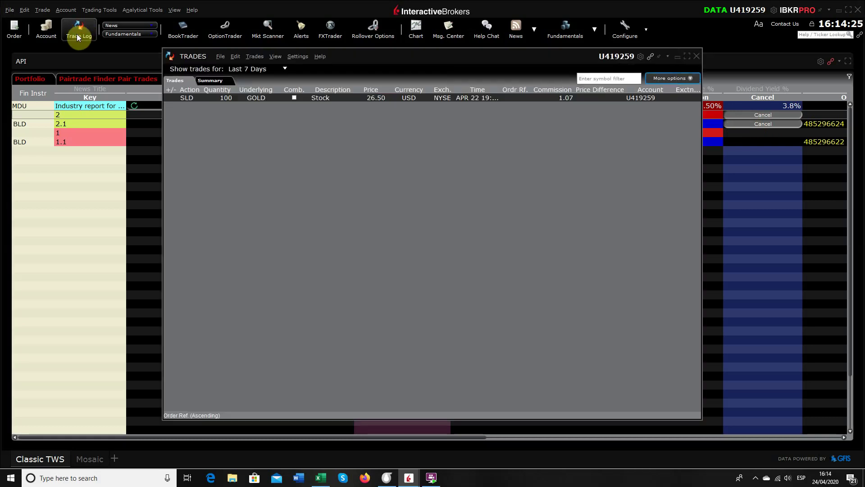
{"action": "left_click", "coordinate": [697, 56]}
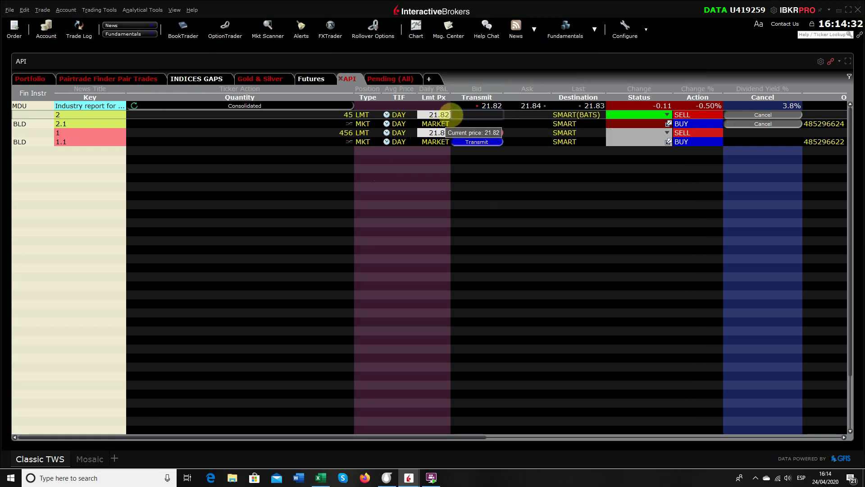
{"action": "left_click", "coordinate": [449, 115]}
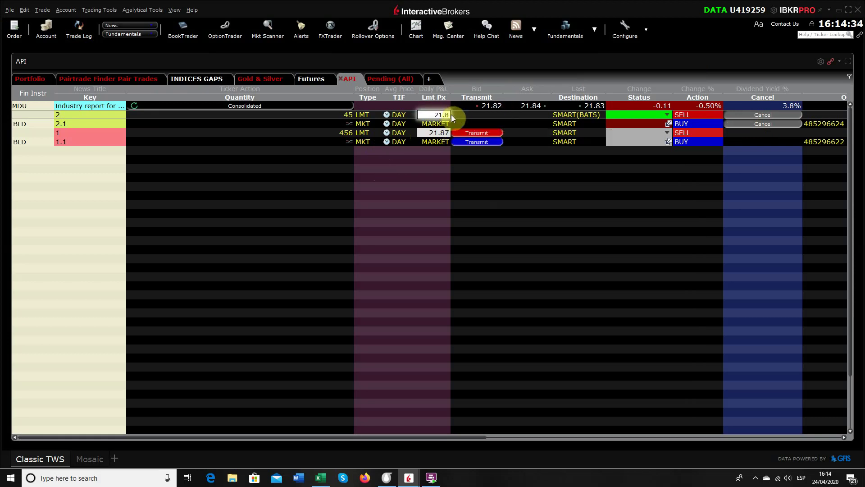
{"action": "type", "text": "1"}
{"action": "left_click", "coordinate": [648, 117]}
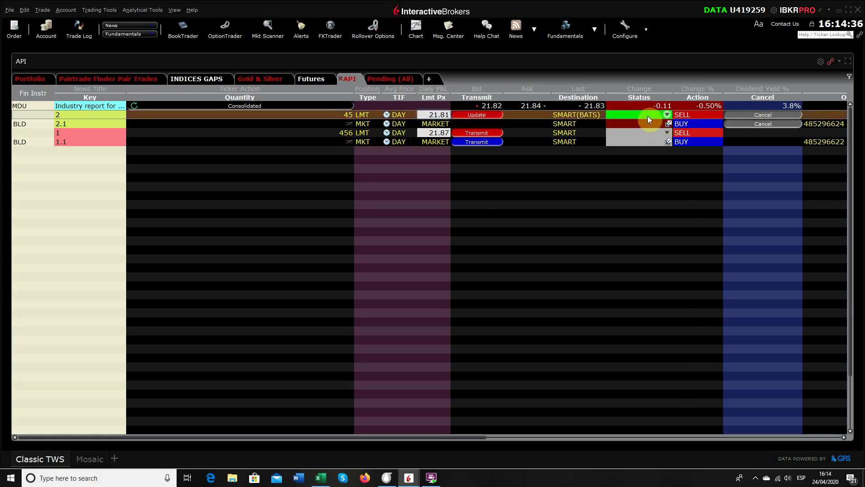
{"action": "left_click", "coordinate": [489, 115]}
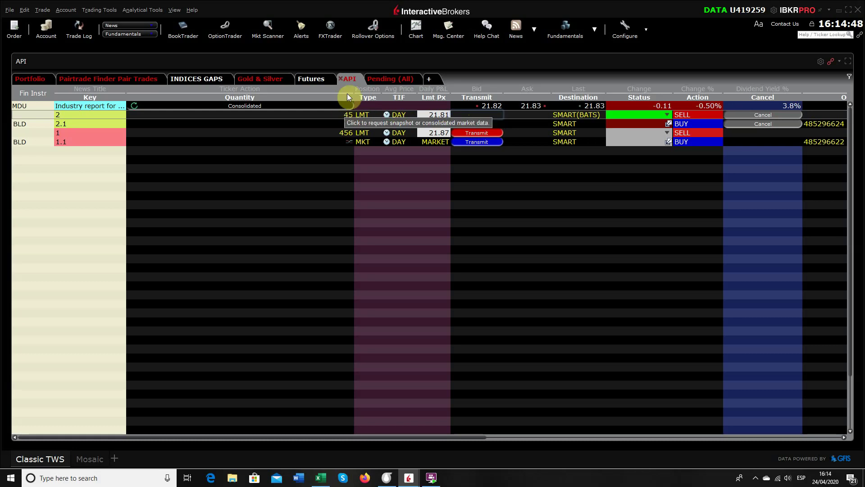
Narrow the Quantity column and keep the MDU limit price at 21.81
{"action": "left_click_drag", "start_coordinate": [351, 96], "coordinate": [189, 94]}
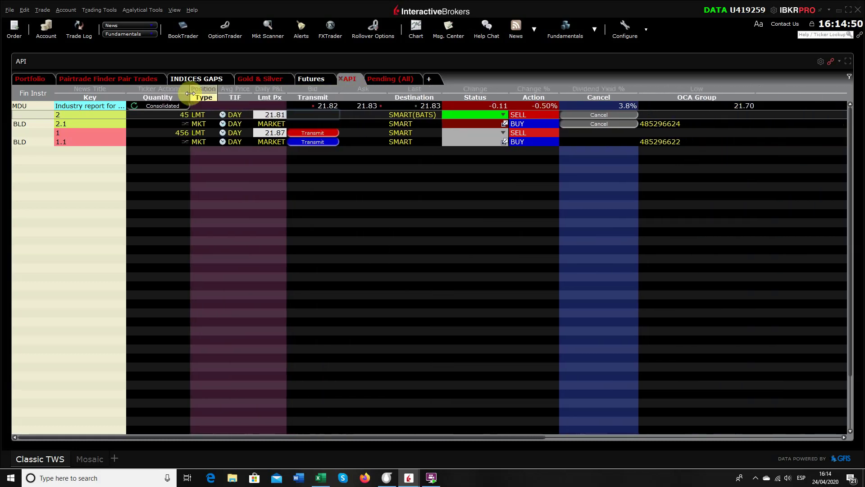
{"action": "left_click", "coordinate": [278, 115]}
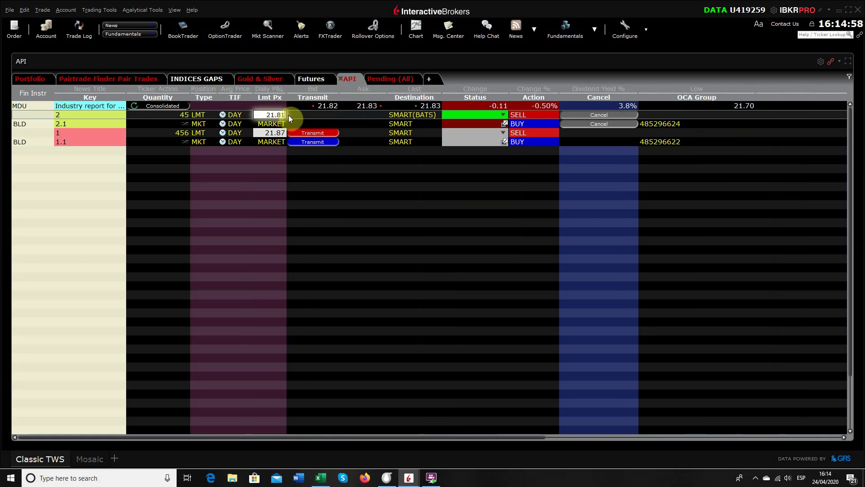
{"action": "left_click", "coordinate": [333, 113]}
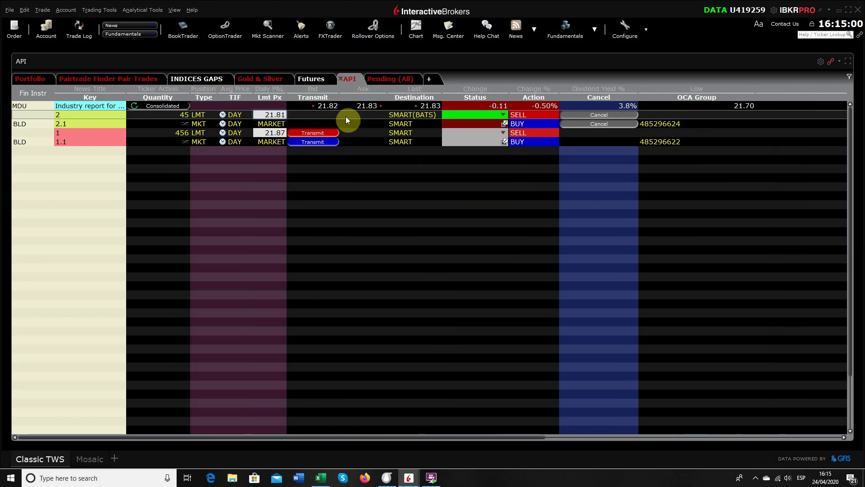
{"action": "left_click", "coordinate": [533, 116]}
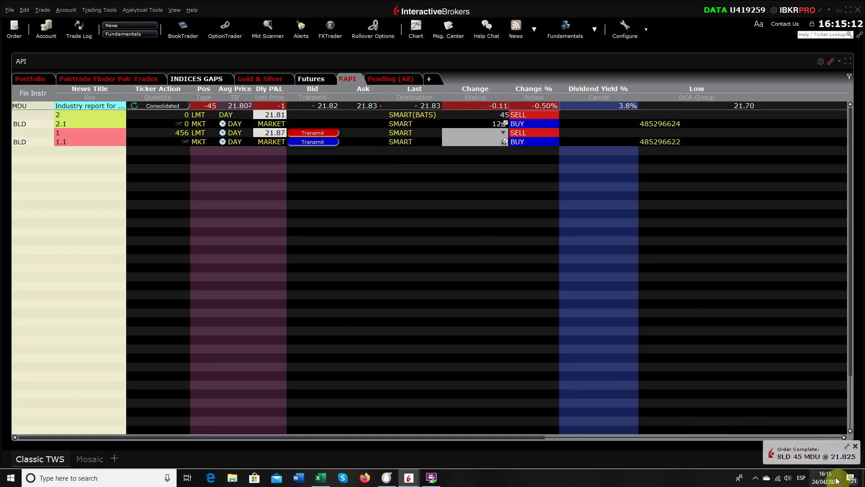
Confirm in the trade log that 45 MDU sold at 21.825 and 12 BLD were bought
{"action": "left_click", "coordinate": [85, 32]}
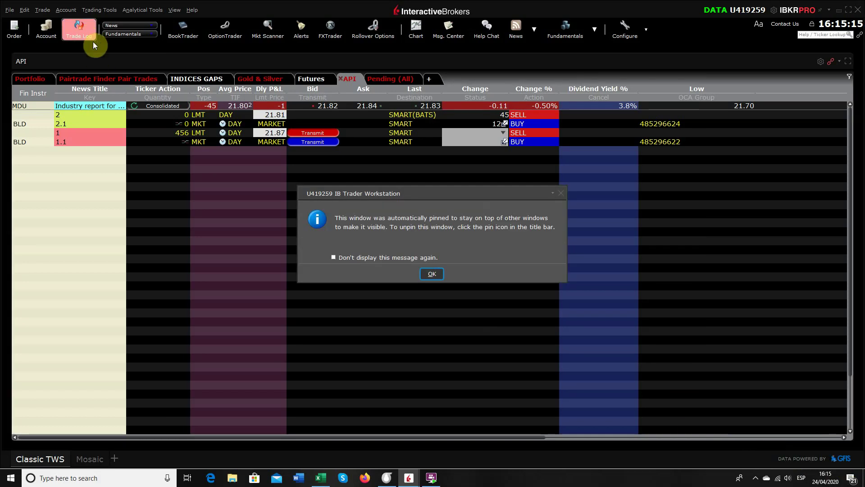
{"action": "left_click", "coordinate": [426, 273]}
{"action": "left_click", "coordinate": [63, 32]}
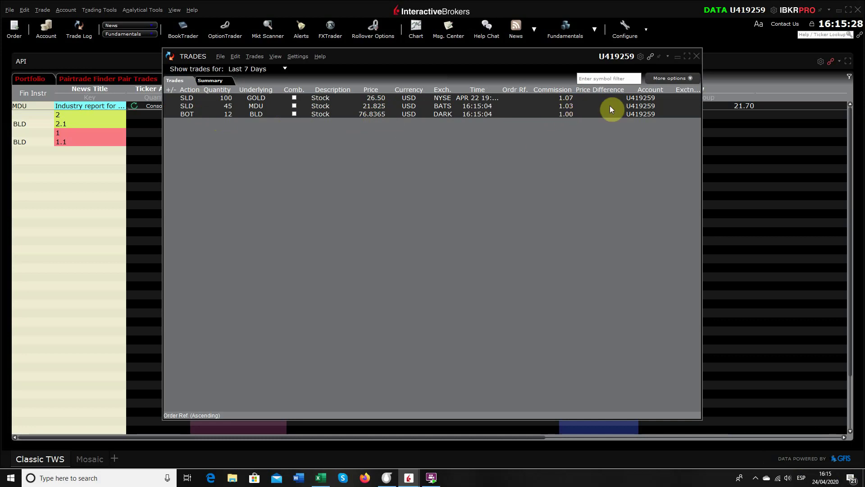
{"action": "left_click", "coordinate": [696, 56]}
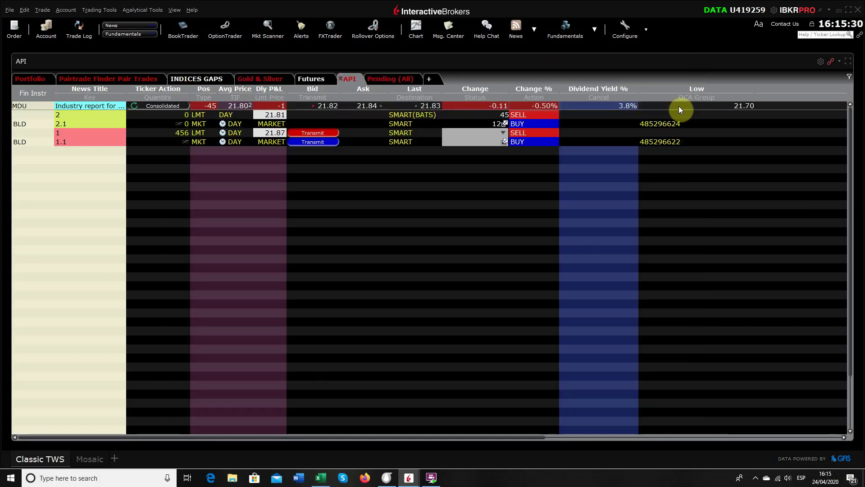